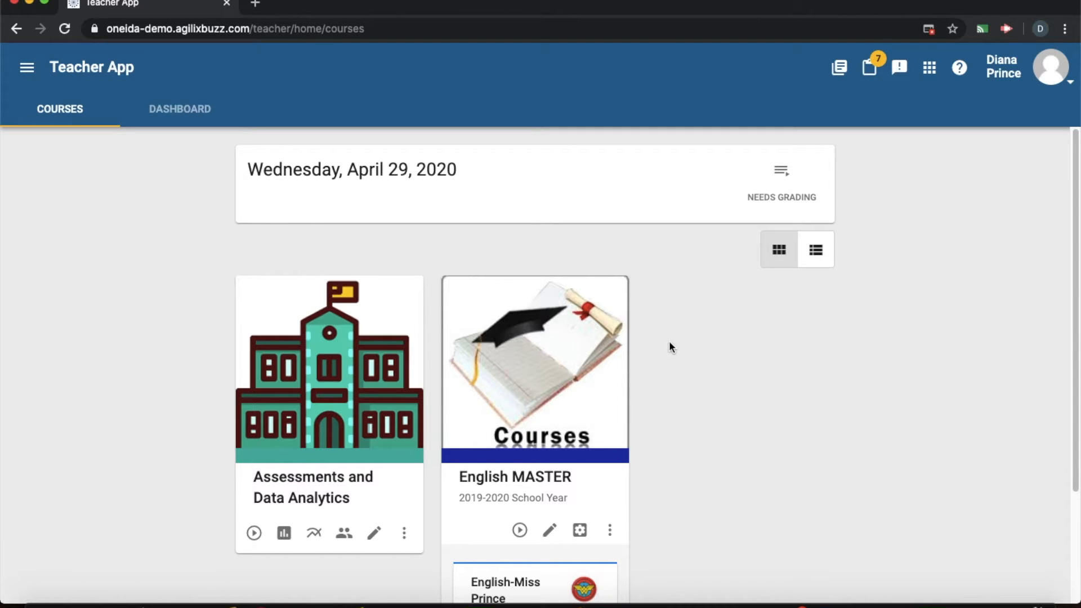
Step: Open the class section under English MASTER in the editor, editing only the current course, and show all periods in the syllabus
scroll(670, 340, down, 3)
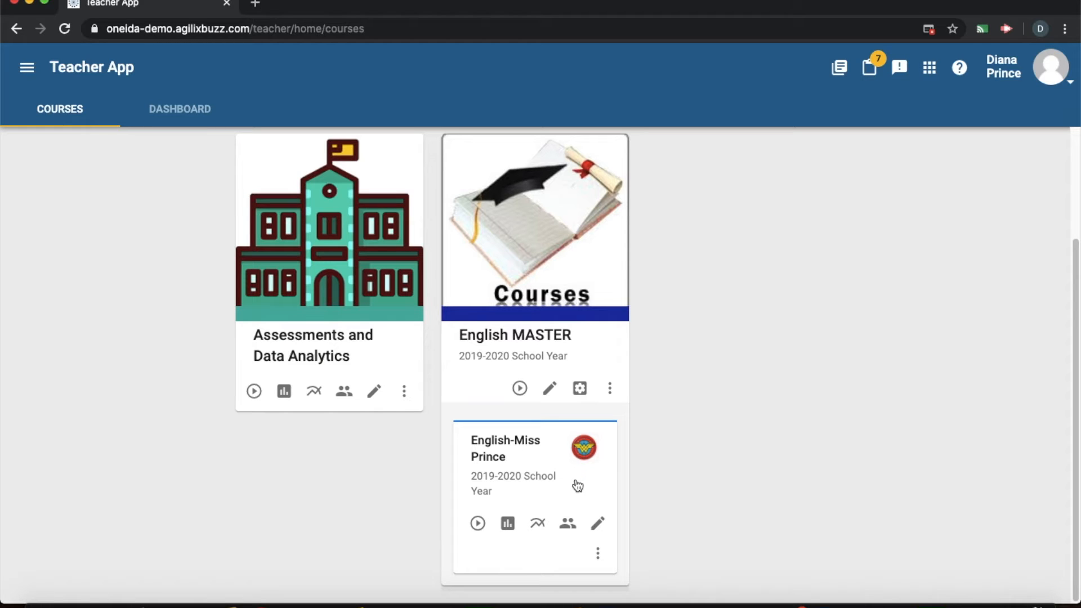
click(598, 526)
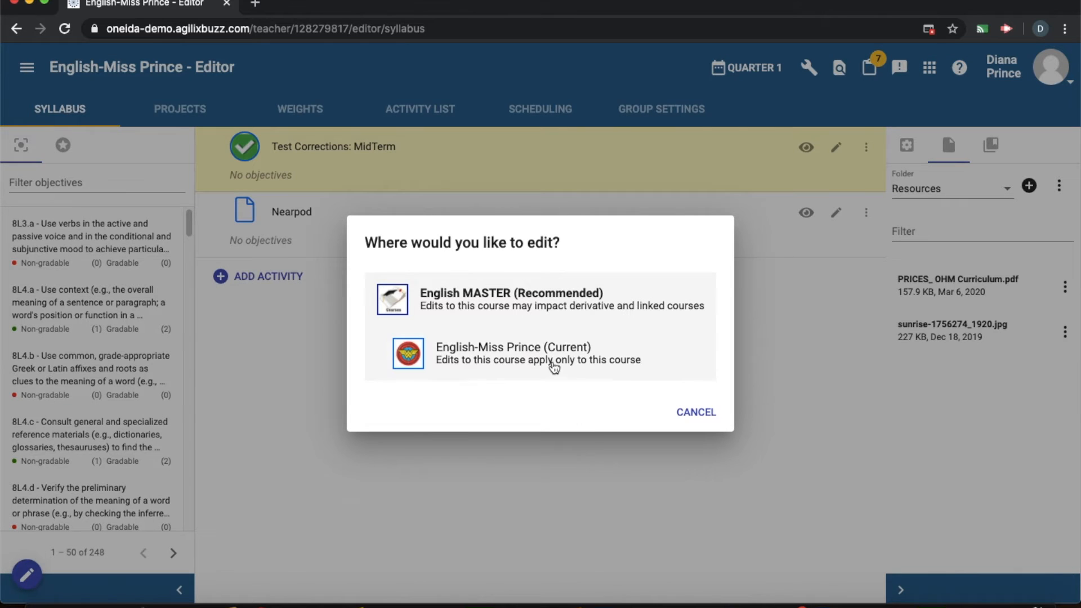
click(552, 365)
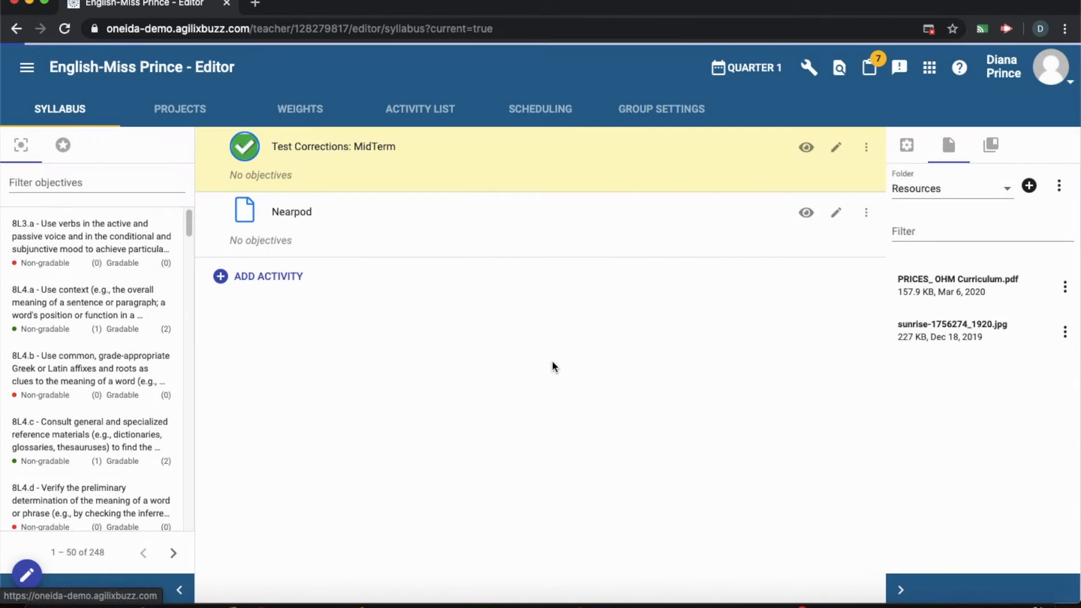
click(732, 72)
click(740, 107)
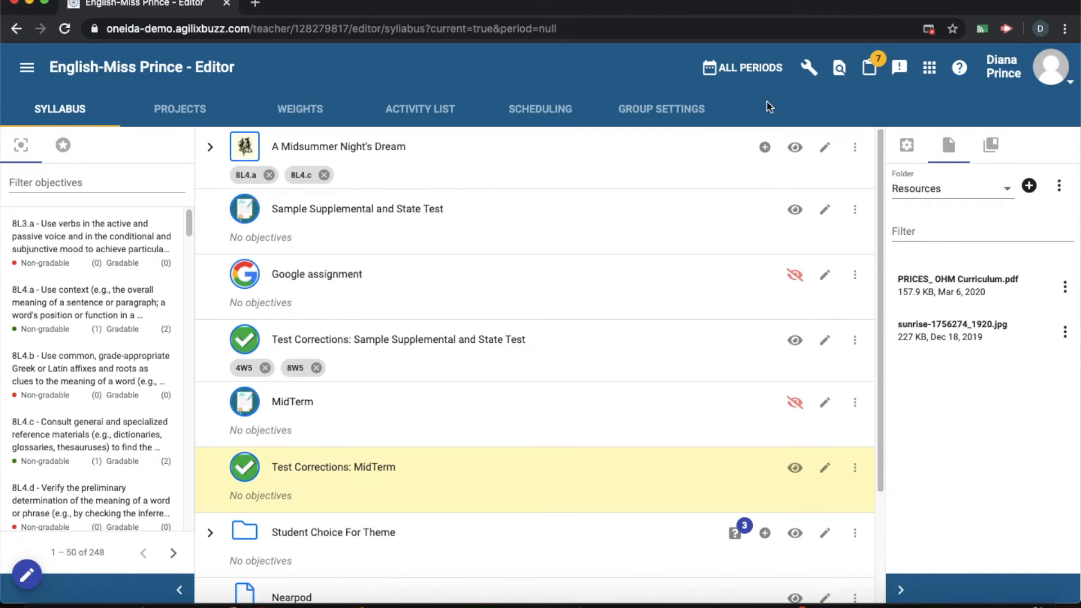
Step: Add a grouping in the course's grouping manager and set its group prefix to Period 3
click(811, 70)
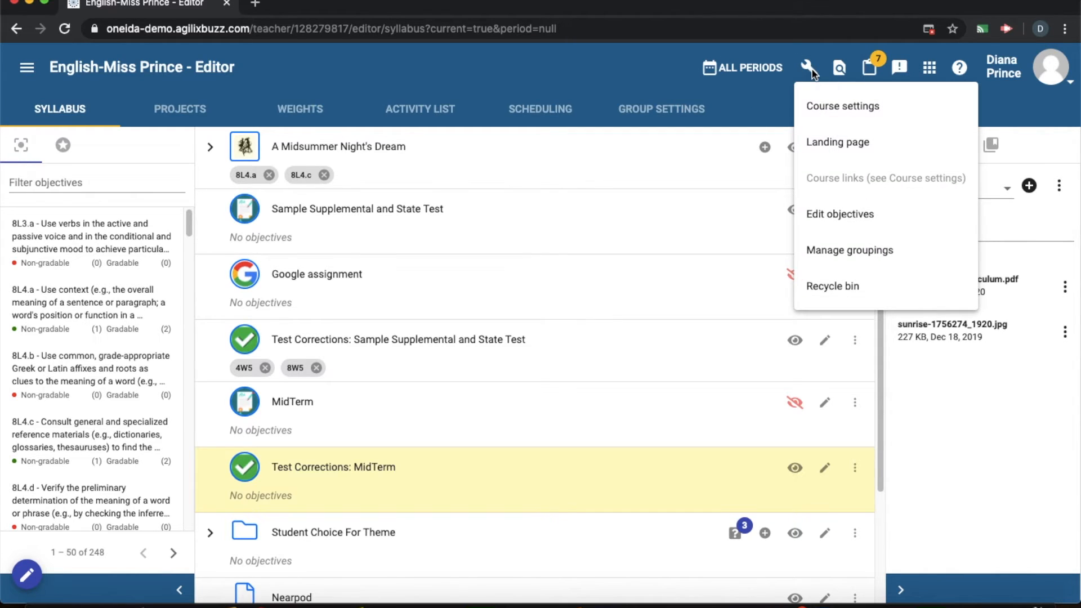
click(836, 251)
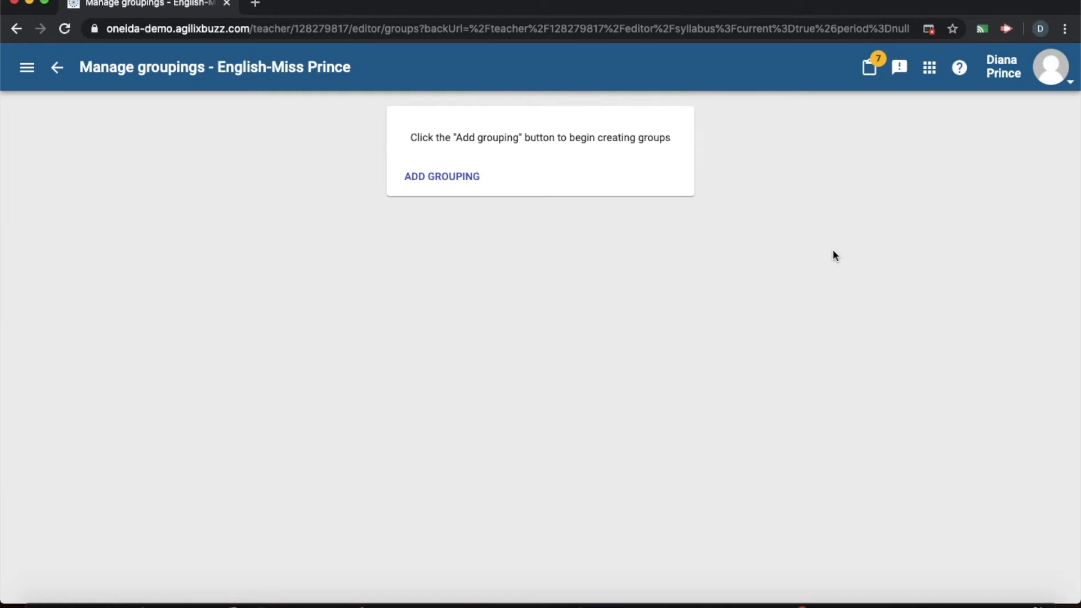
click(452, 182)
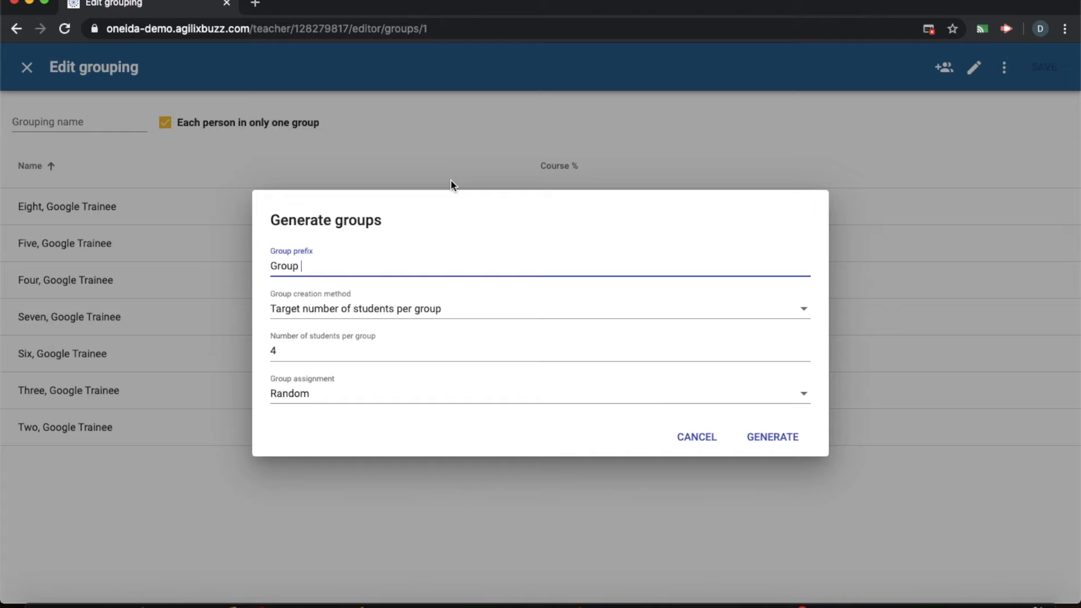
drag(313, 266, 262, 266)
text(Period 3)
Step: Generate the Period 3 grouping with a fixed number of groups, 1 group, and group assignment None
click(339, 321)
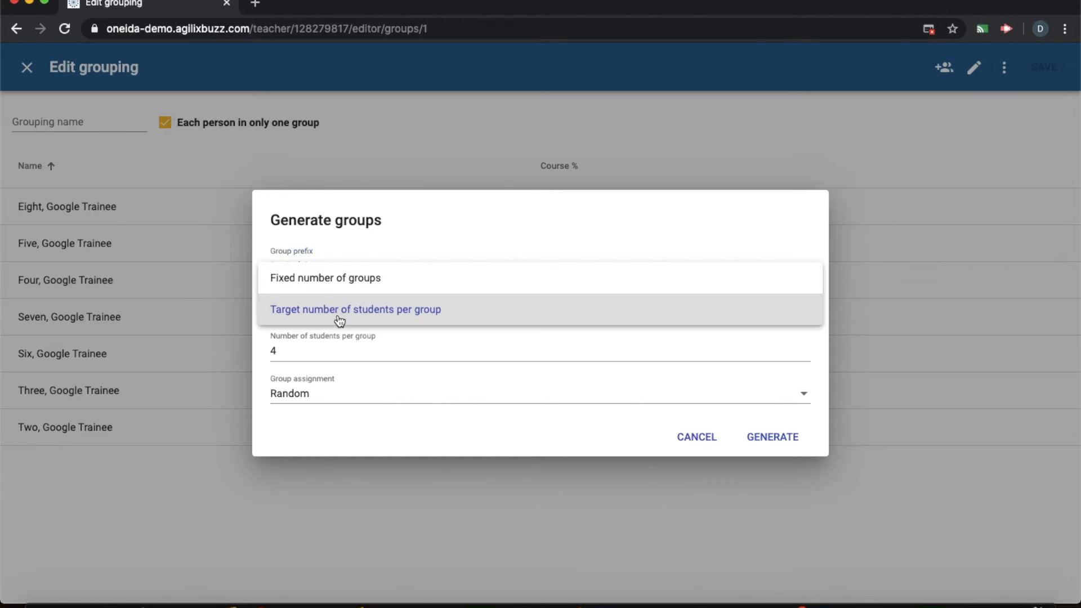
click(392, 288)
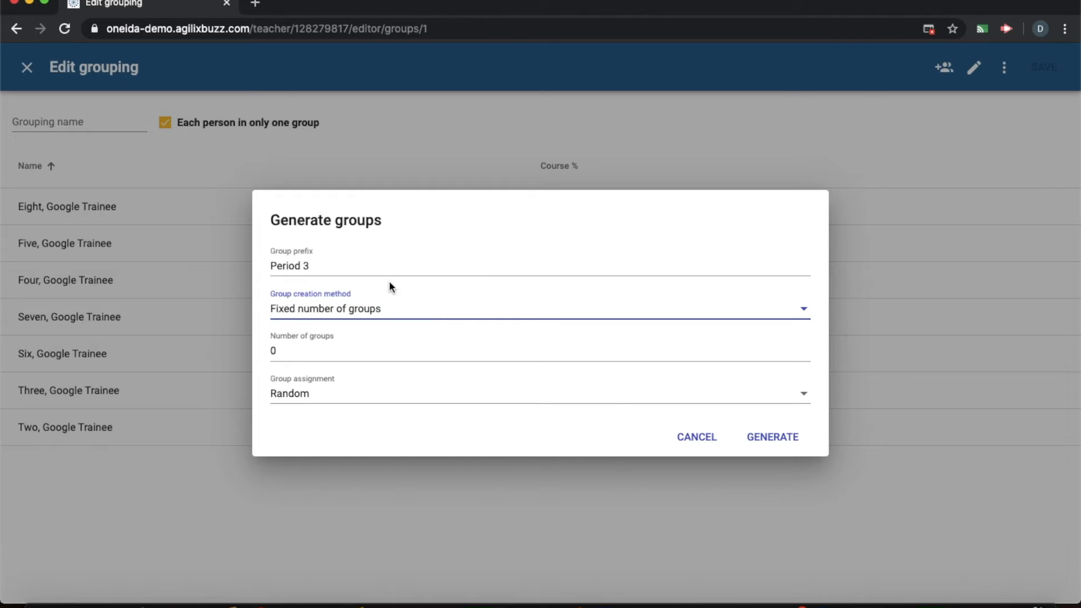
click(337, 352)
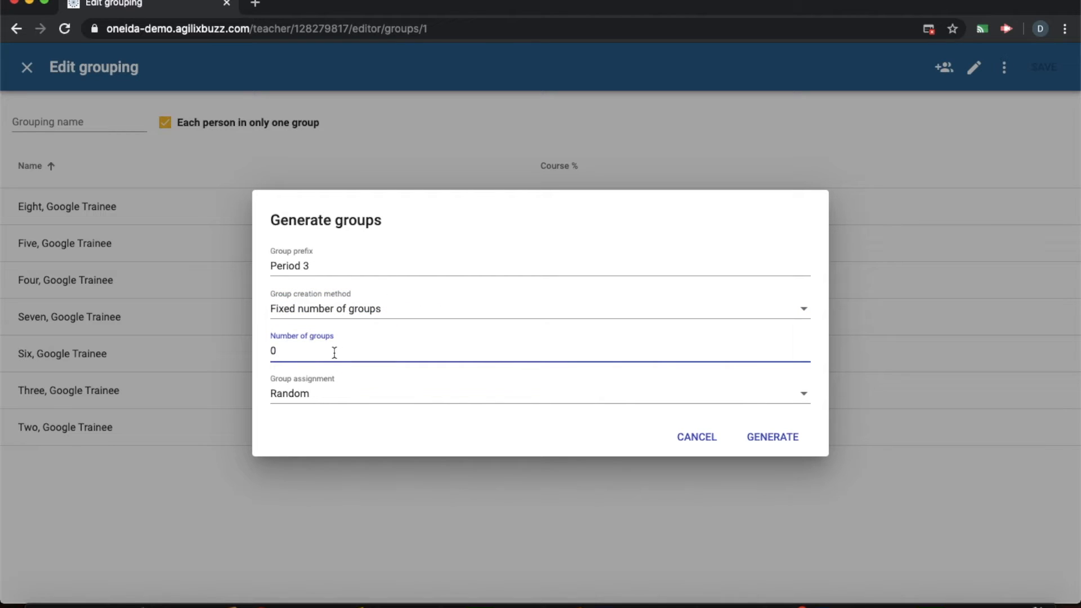
key(BackSpace)
text(1)
click(335, 394)
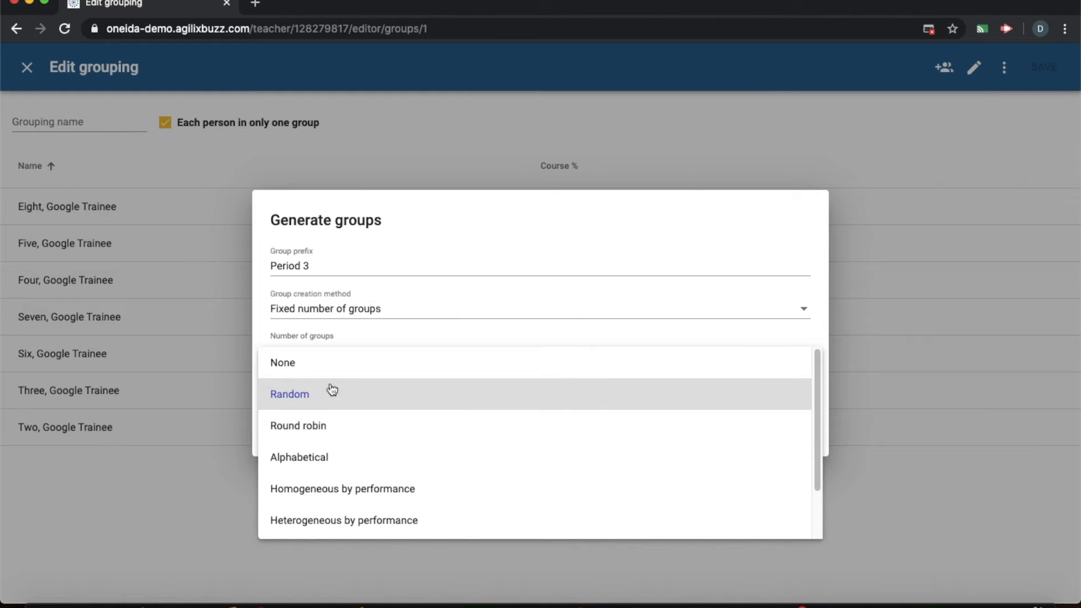
click(326, 364)
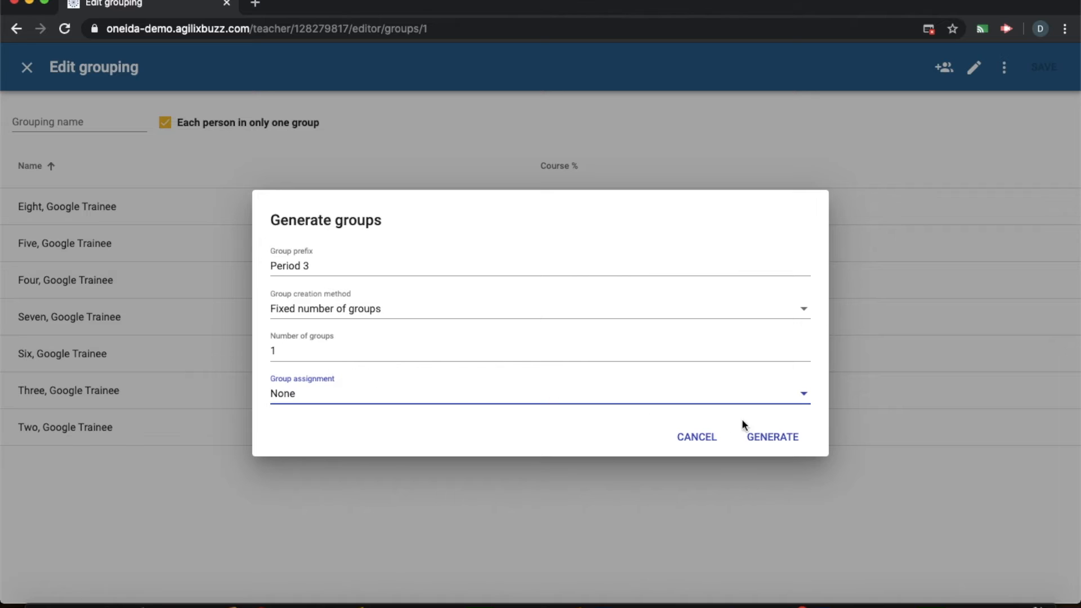
click(789, 448)
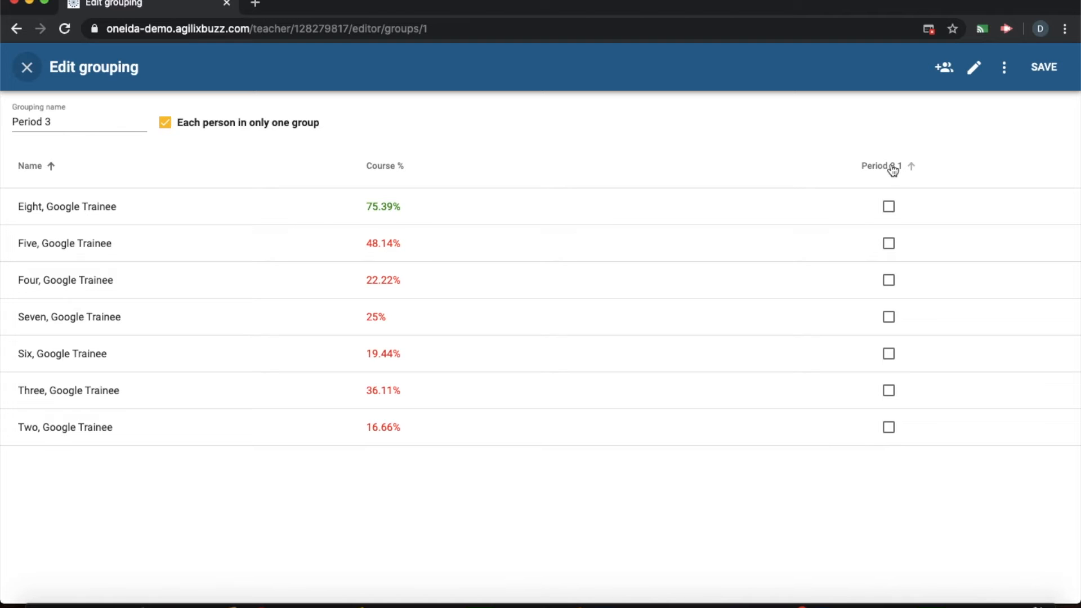
Step: Assign the first four listed students to the Period 3 1 group and save the grouping
click(890, 207)
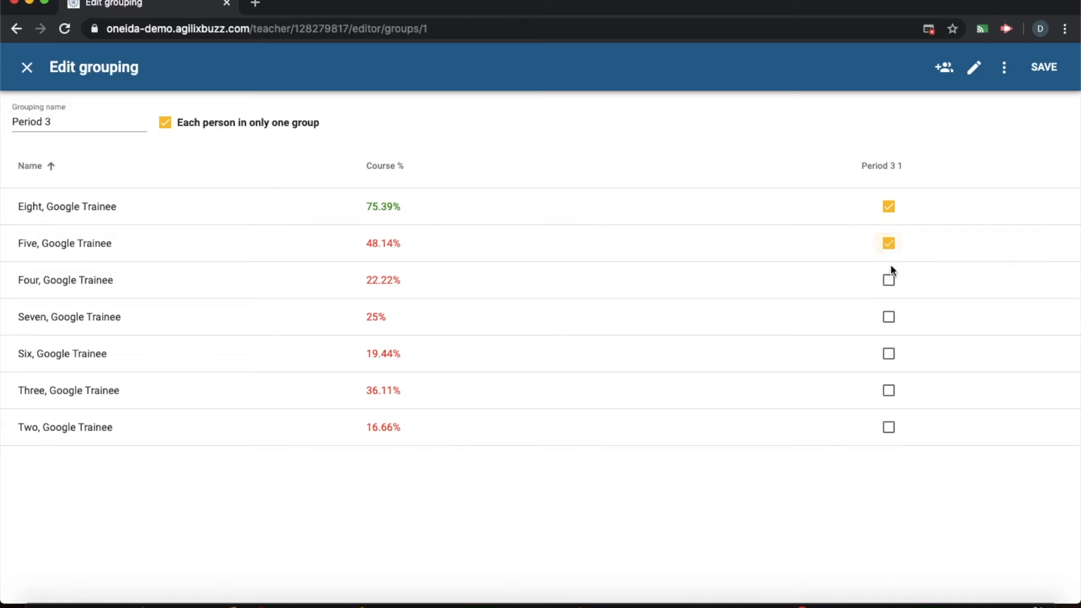
click(889, 280)
click(890, 316)
click(1046, 67)
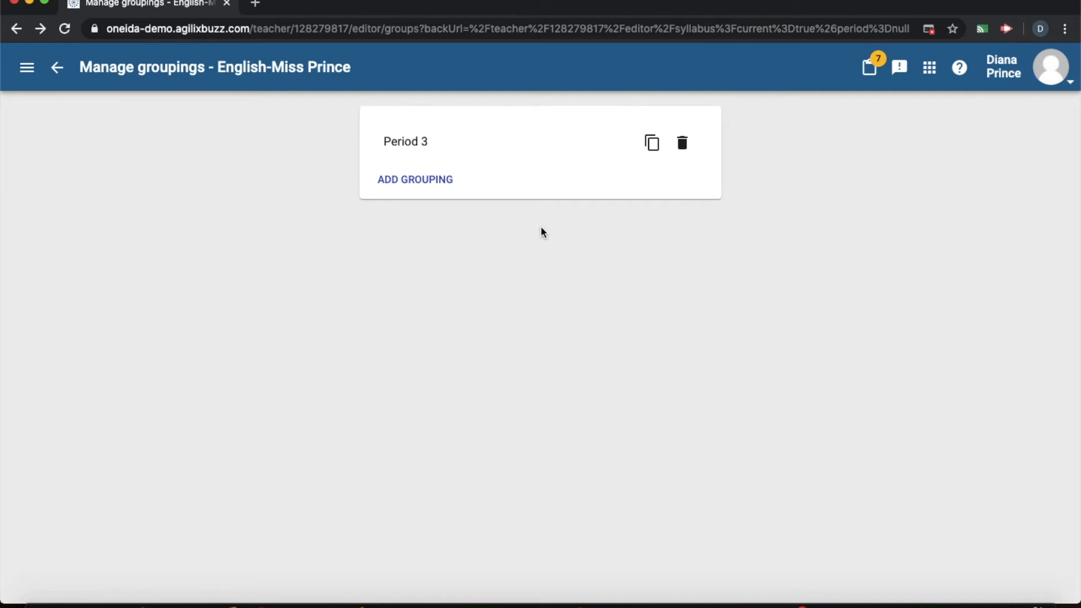
Step: Add and generate another grouping with prefix Period 4, a fixed number of 1 group, and group assignment None
click(424, 180)
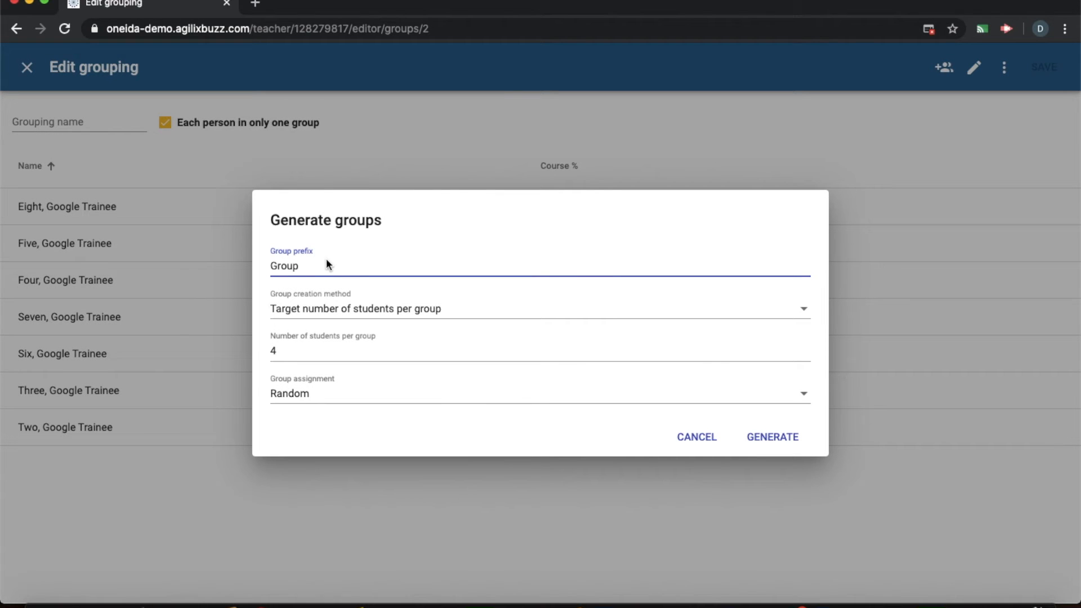
drag(326, 264, 258, 262)
text(Period 4)
click(344, 314)
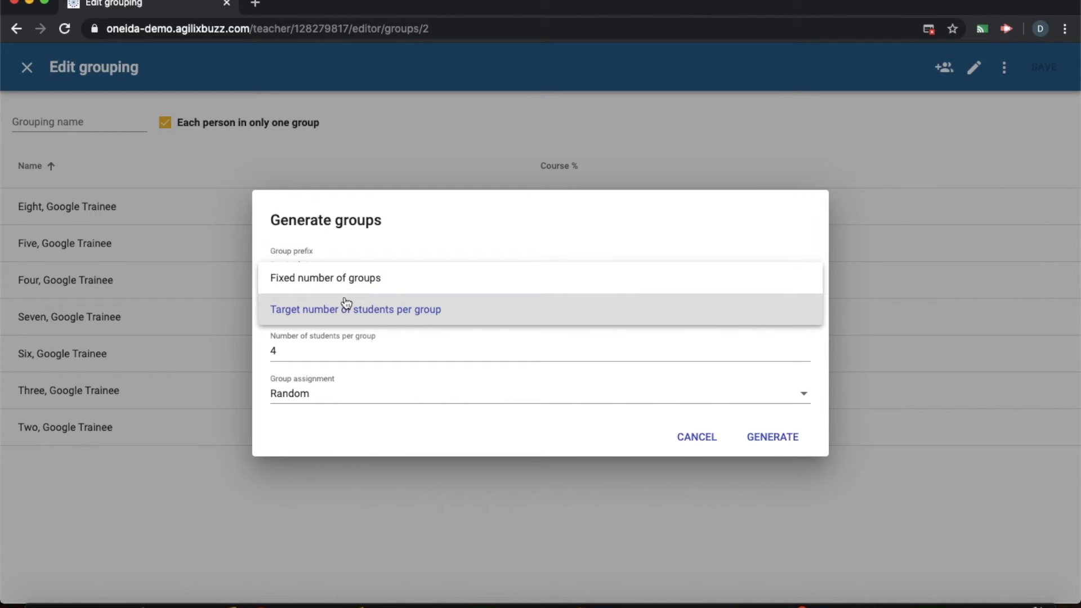
click(347, 286)
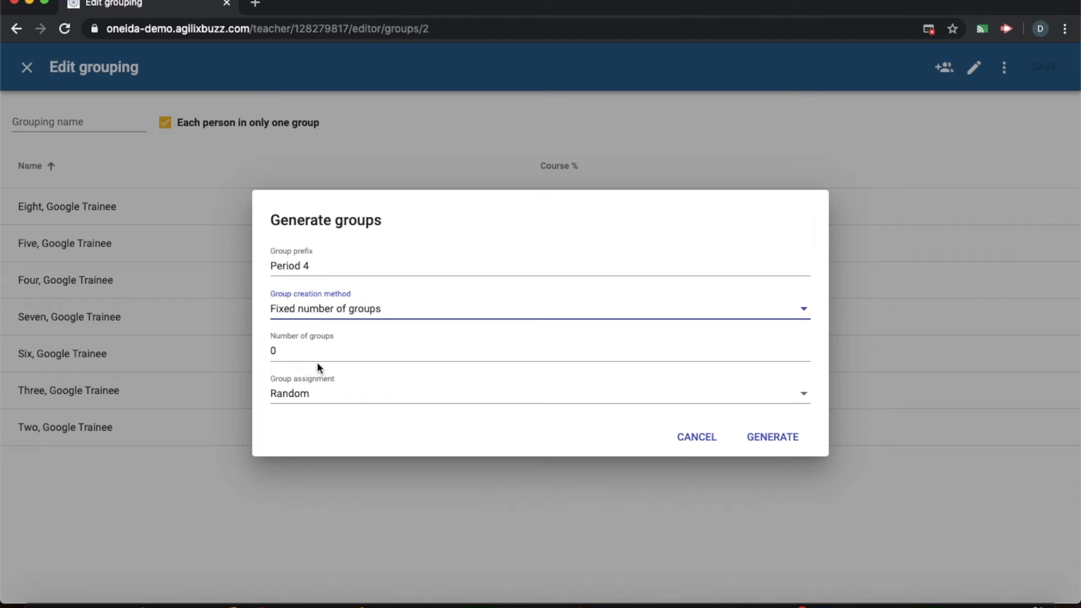
click(304, 351)
key(BackSpace)
text(1)
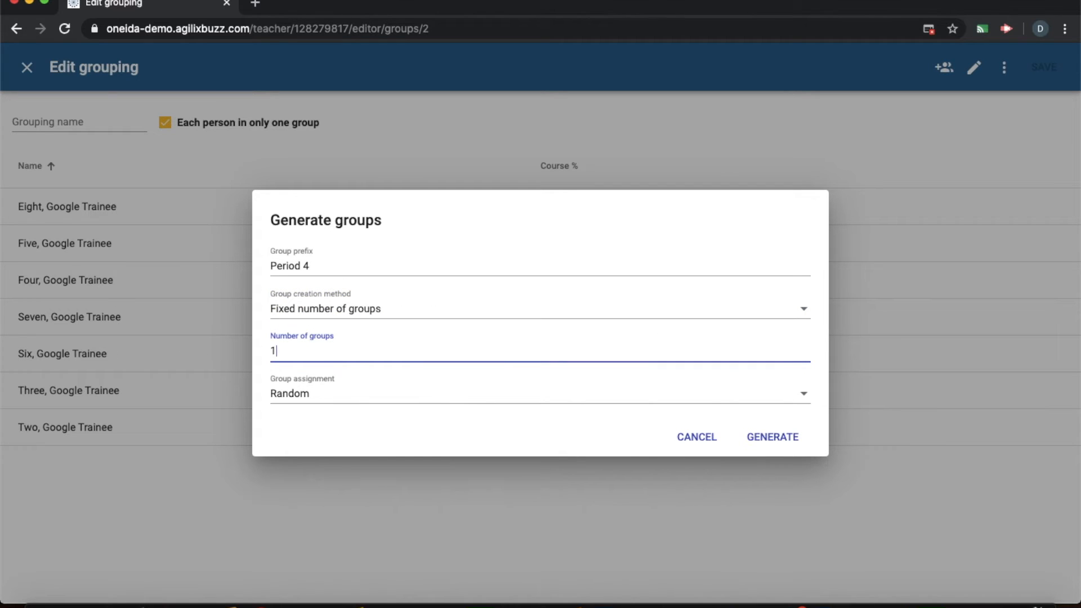
click(364, 396)
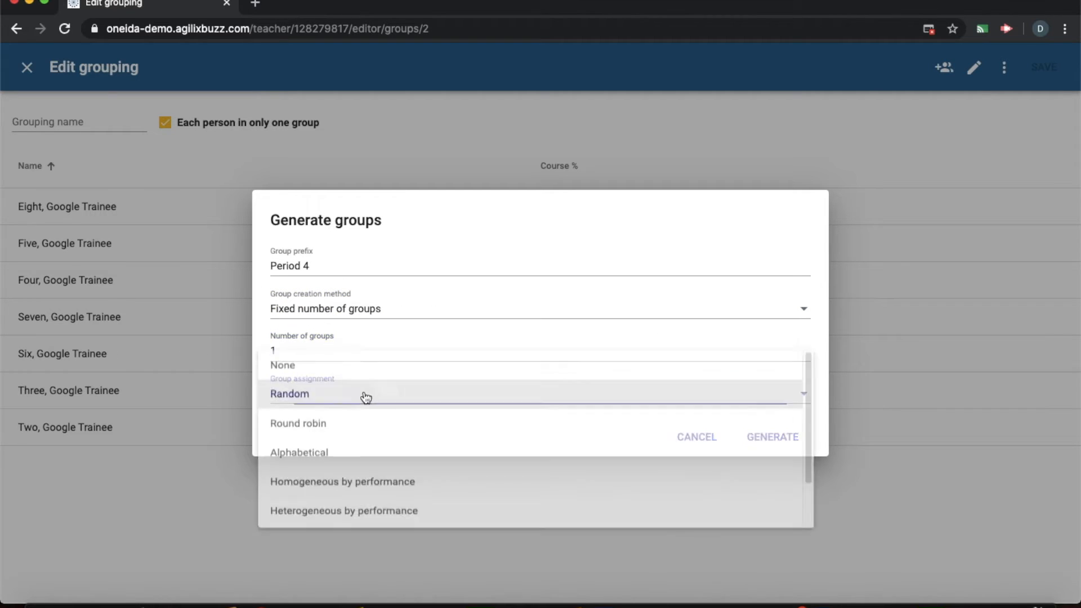
click(358, 365)
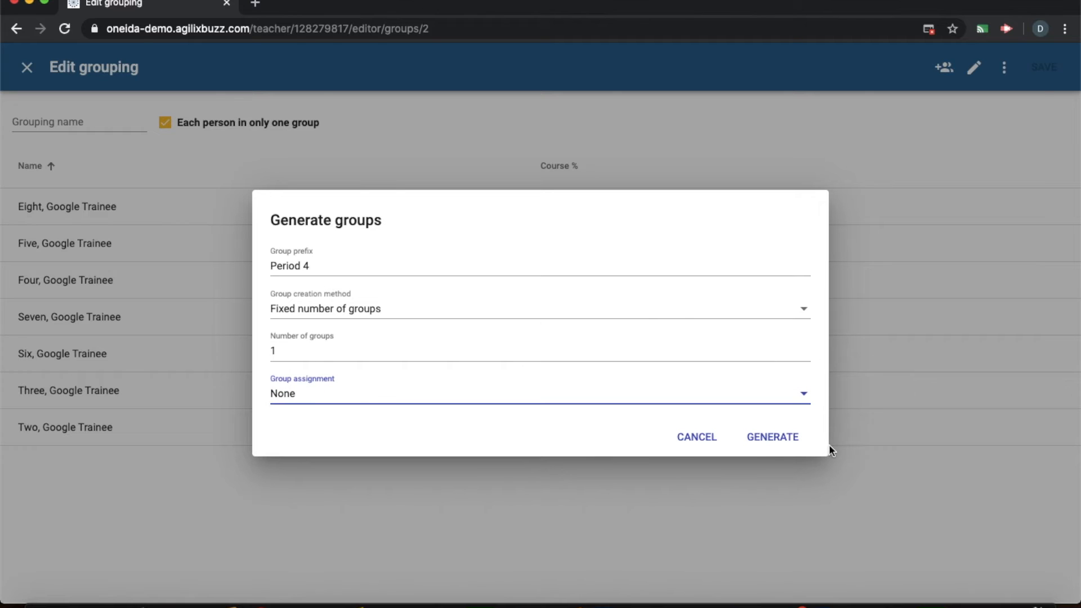
click(781, 438)
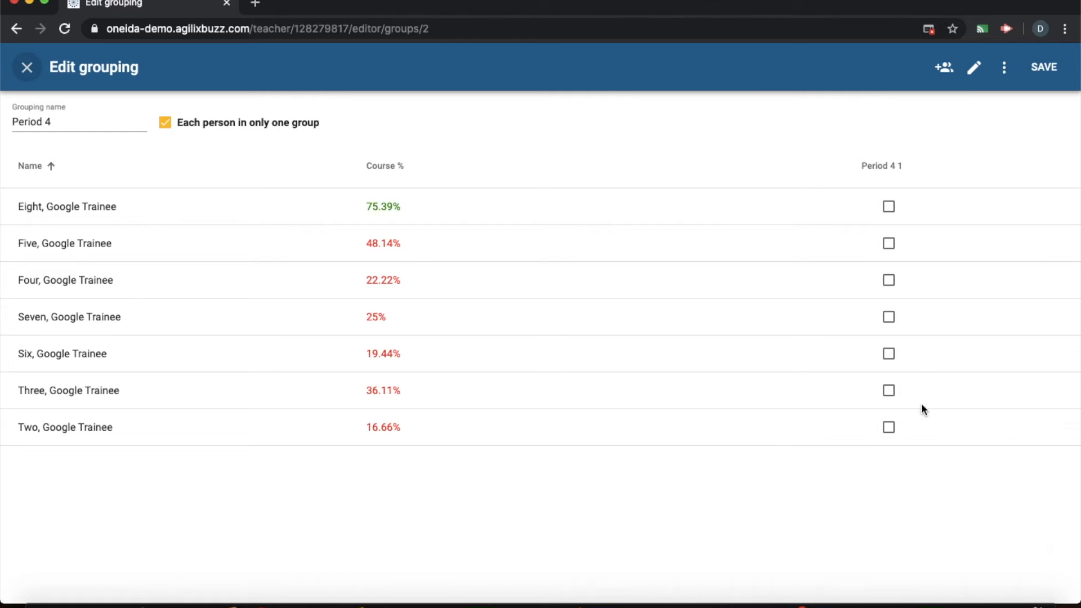
Step: Assign the last three listed students to the Period 4 1 group and save the grouping
click(888, 428)
click(889, 354)
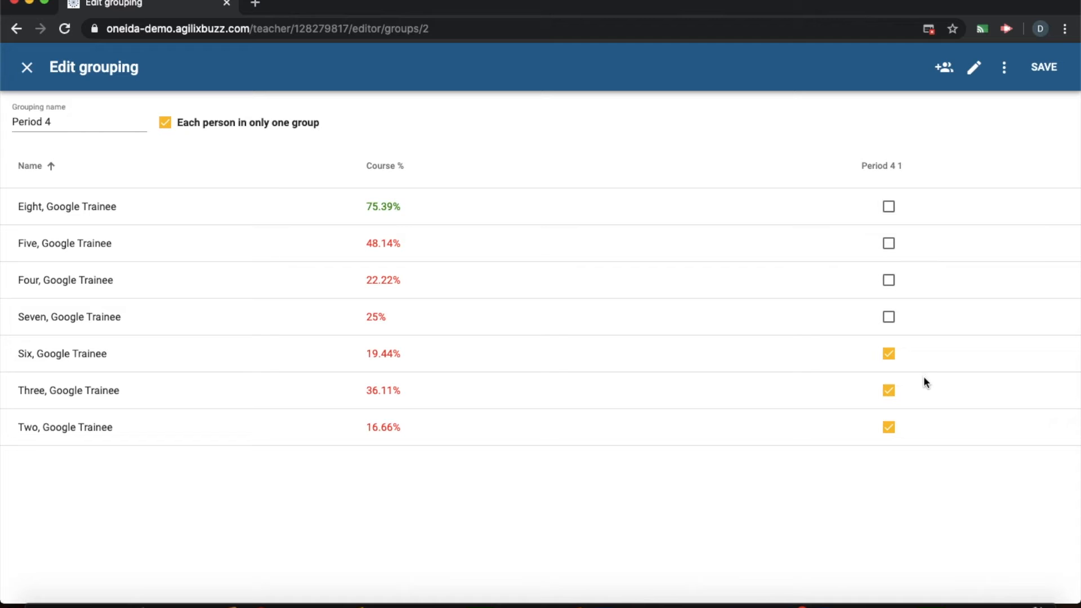
click(1057, 77)
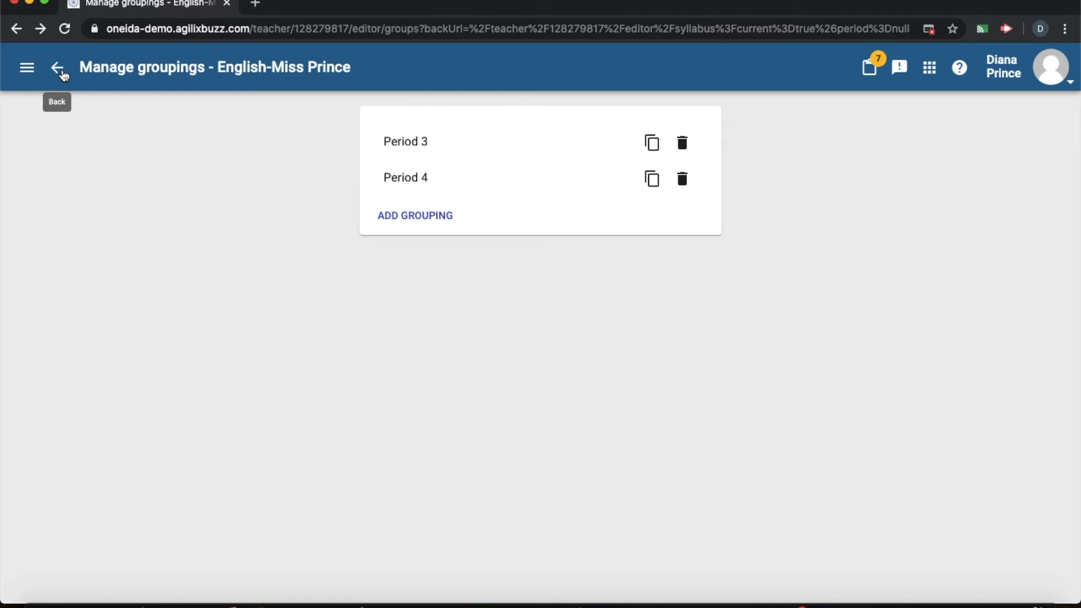
Step: Return to the course syllabus and open the hidden MidTerm activity for editing
click(58, 68)
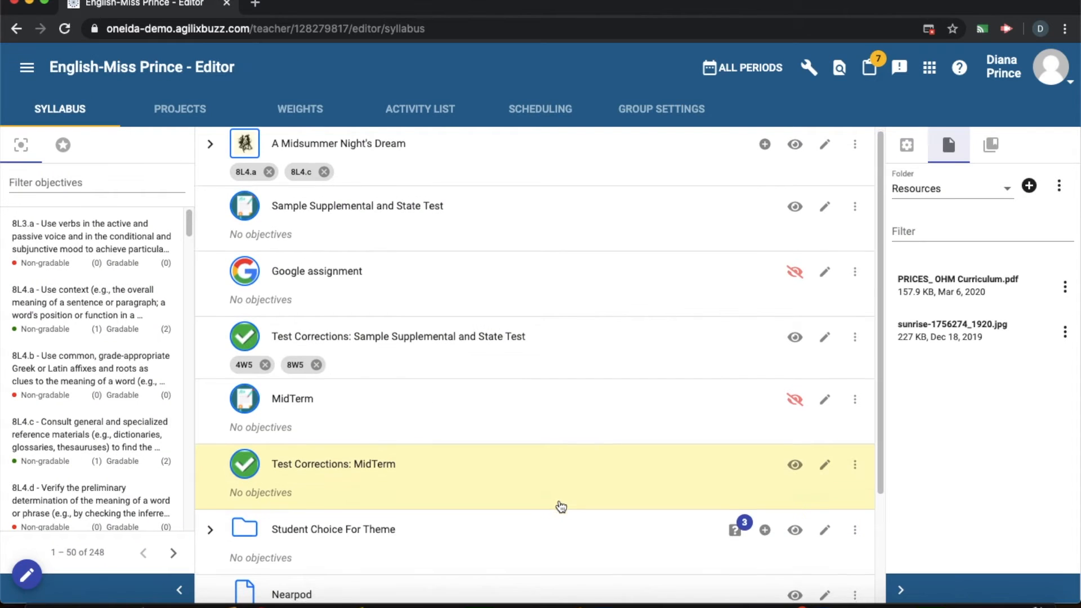
scroll(561, 506, down, 3)
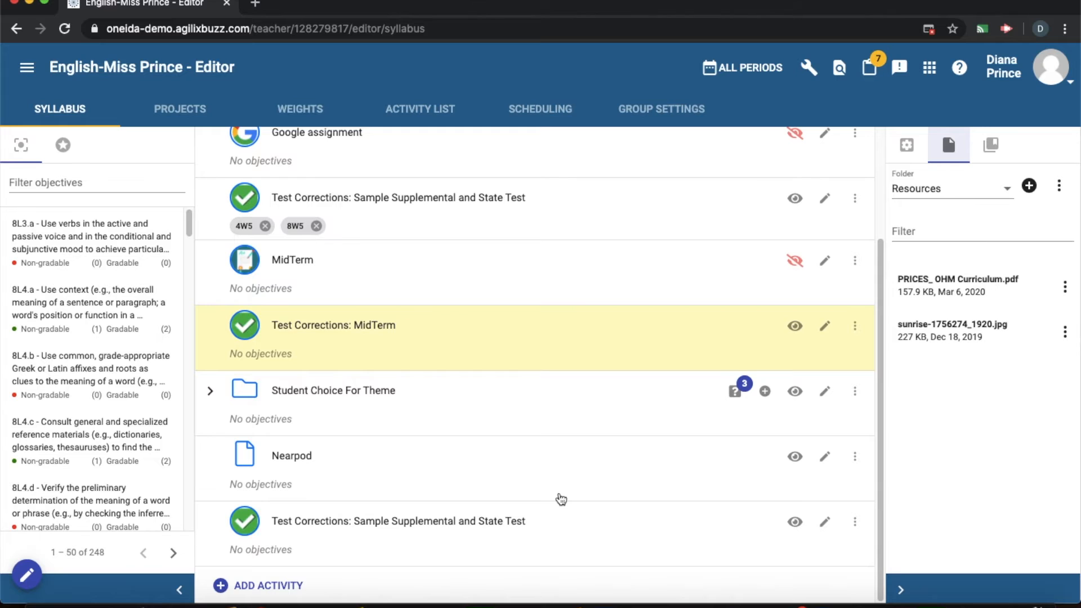
scroll(561, 499, up, 3)
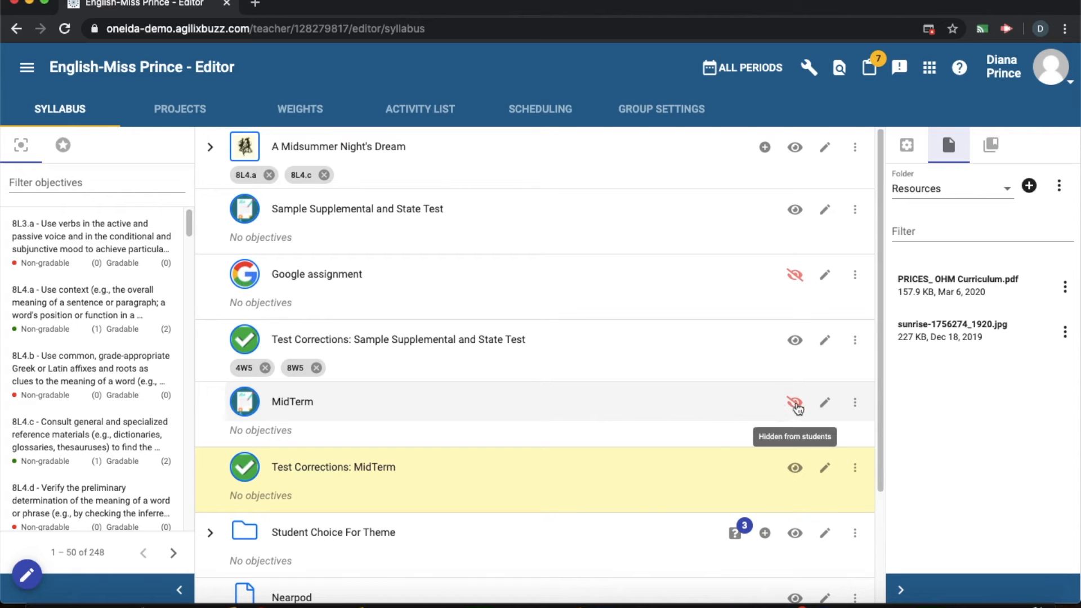
click(824, 405)
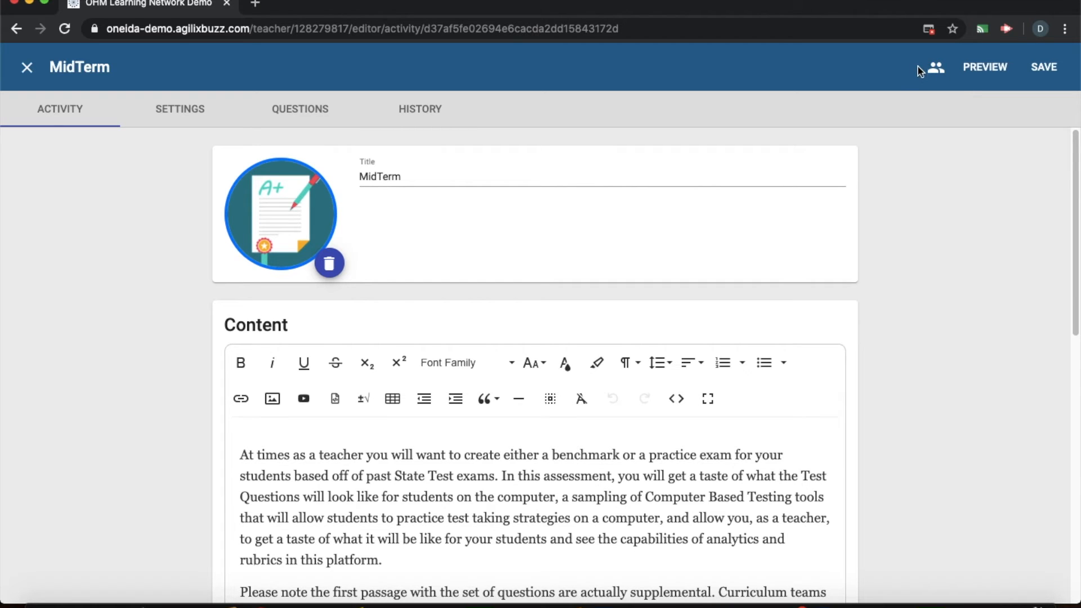
Step: Limit the MidTerm edits to the Period 3 1 group and title the activity MidTerm-Period 3
click(938, 73)
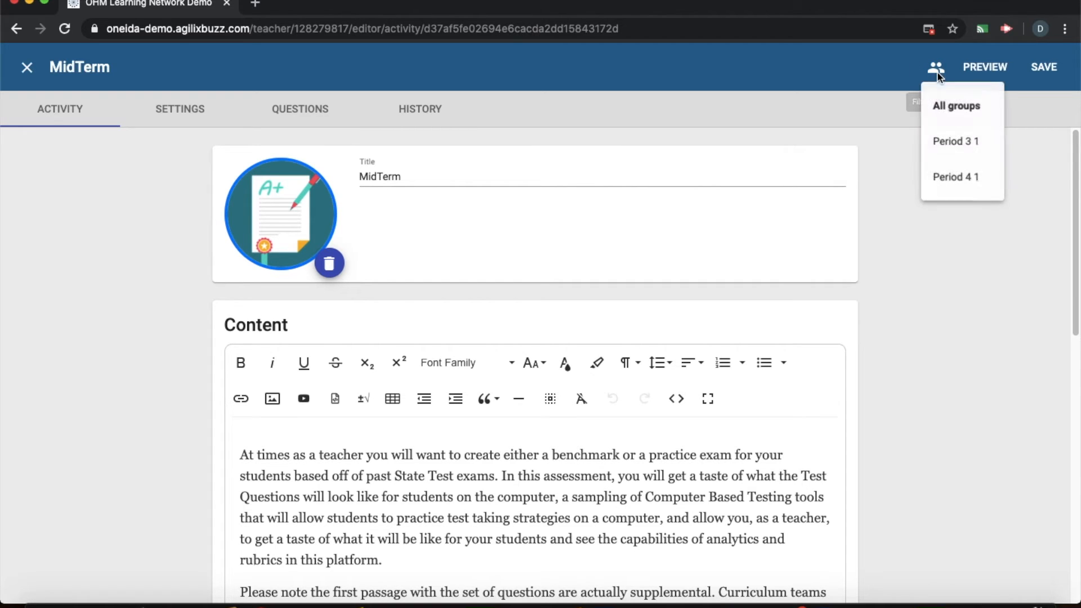
click(952, 142)
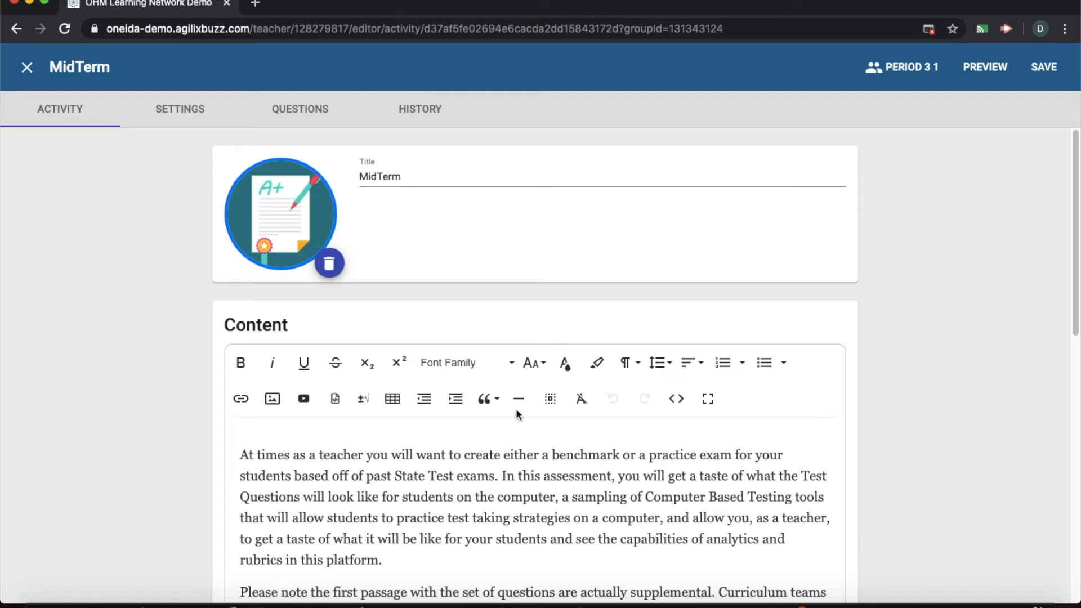
click(428, 178)
text(-Period 3)
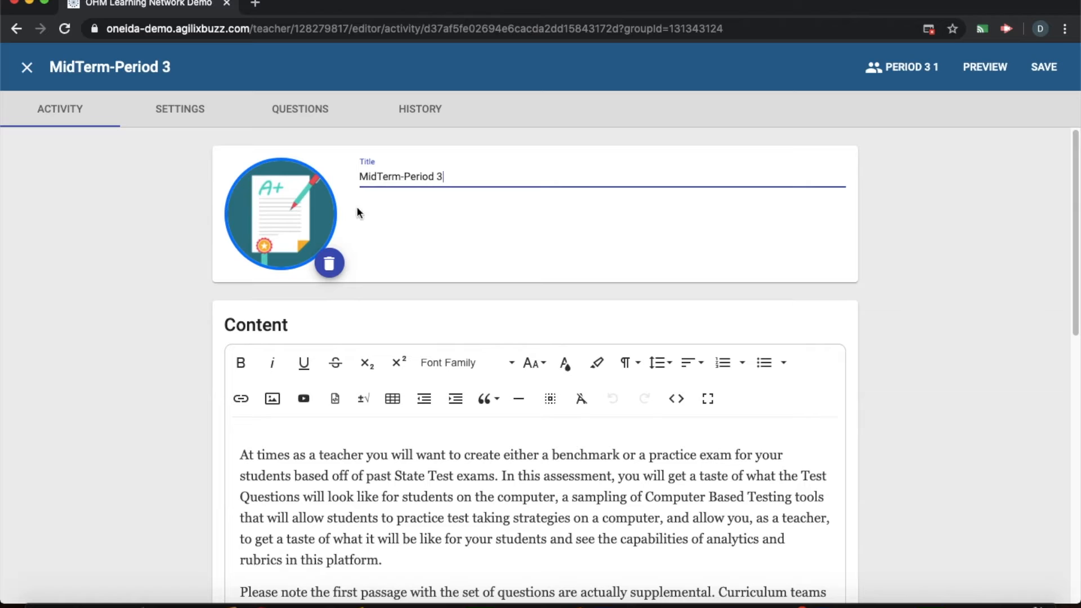
Step: Enable randomized question order, randomized response order and automatic assessment start for MidTerm-Period 3, and save the activity
click(213, 109)
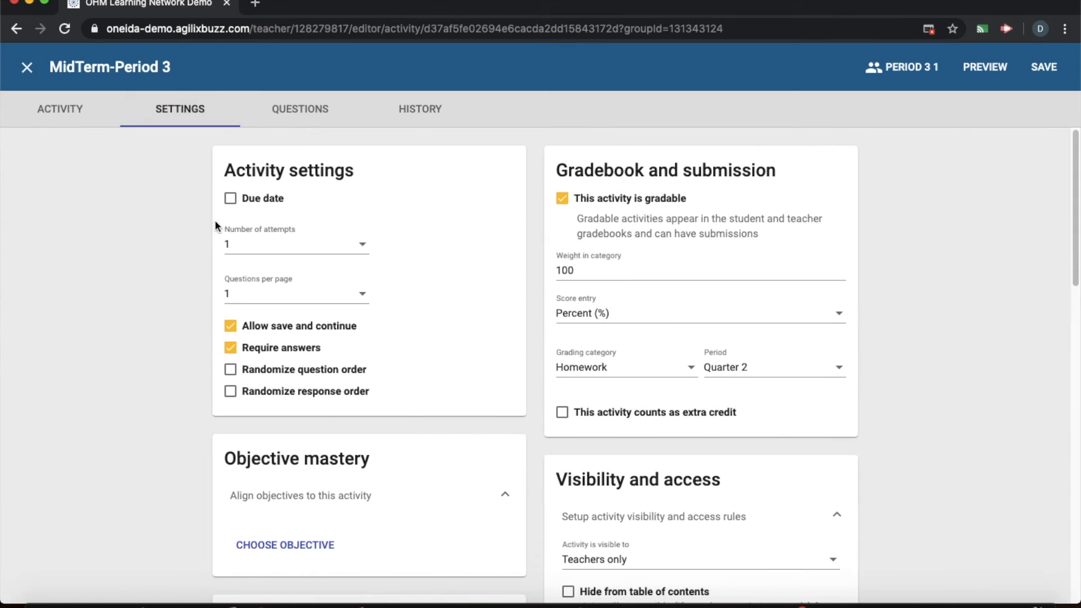
click(230, 370)
click(230, 391)
scroll(837, 471, down, 3)
scroll(837, 470, down, 15)
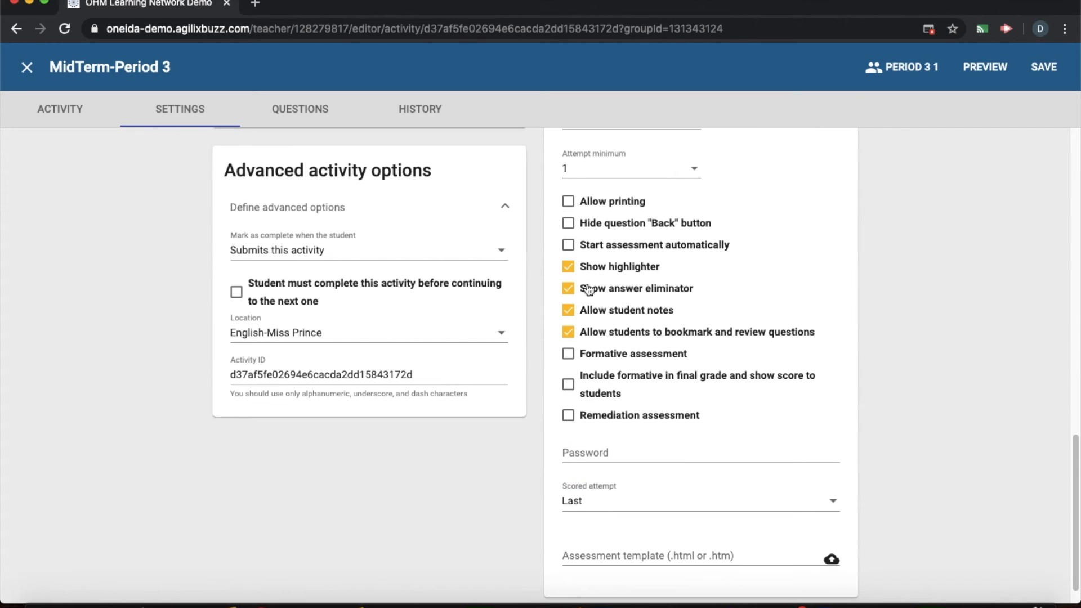
click(568, 244)
click(1046, 69)
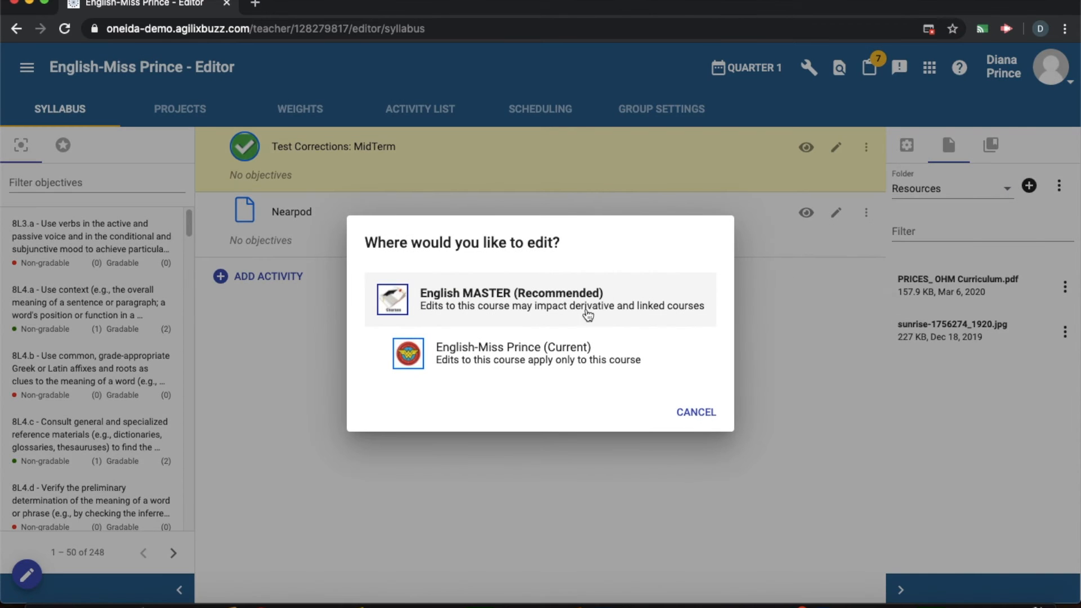
Step: Choose to edit only the current English-Miss Prince course, show activities from all periods, and open the MidTerm activity for editing
click(535, 365)
click(741, 79)
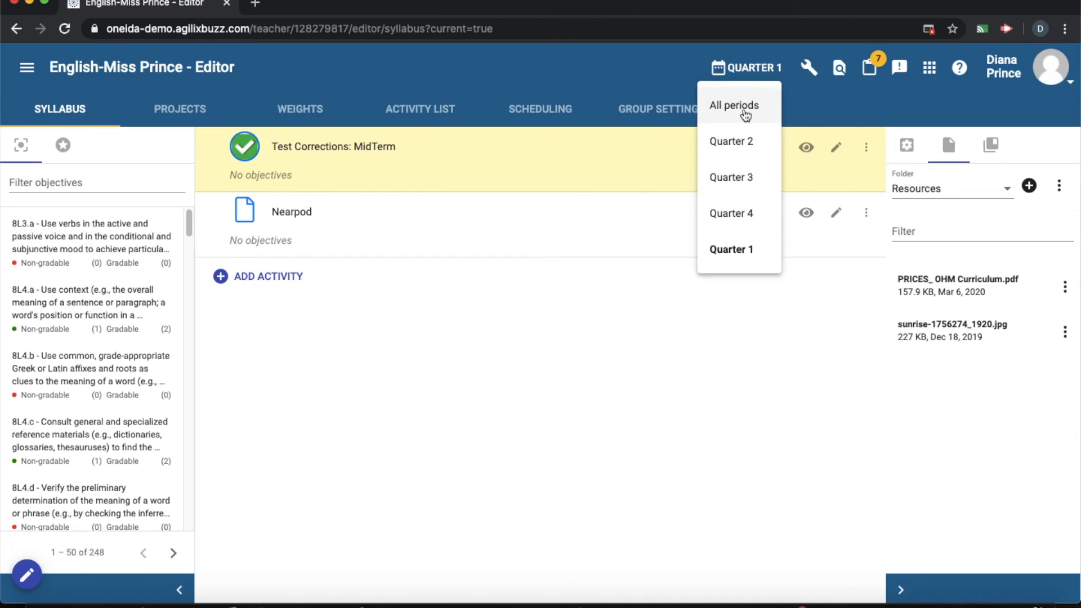
click(743, 104)
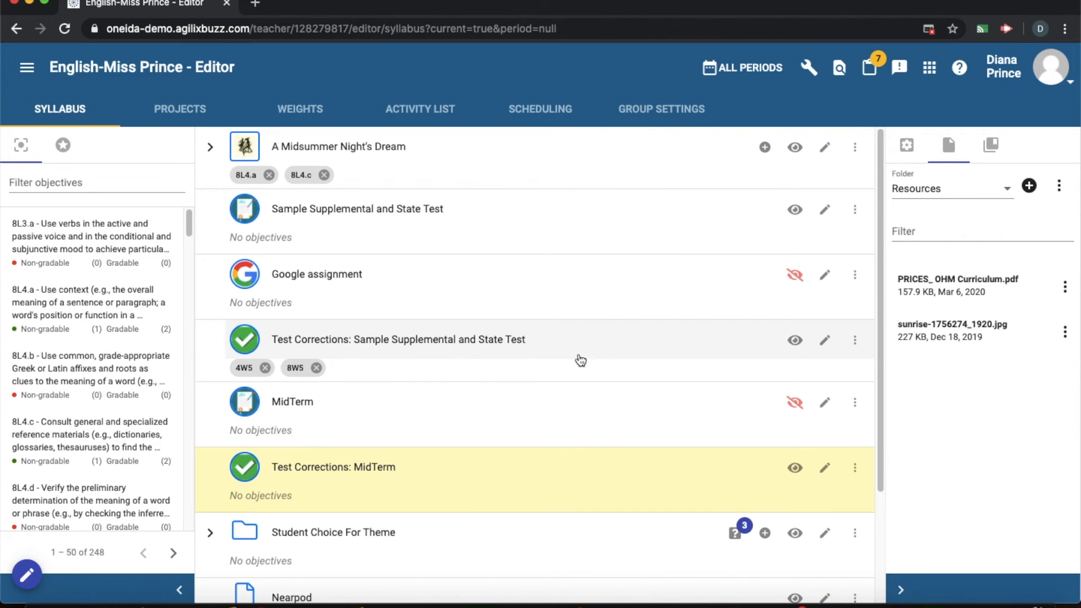
click(826, 405)
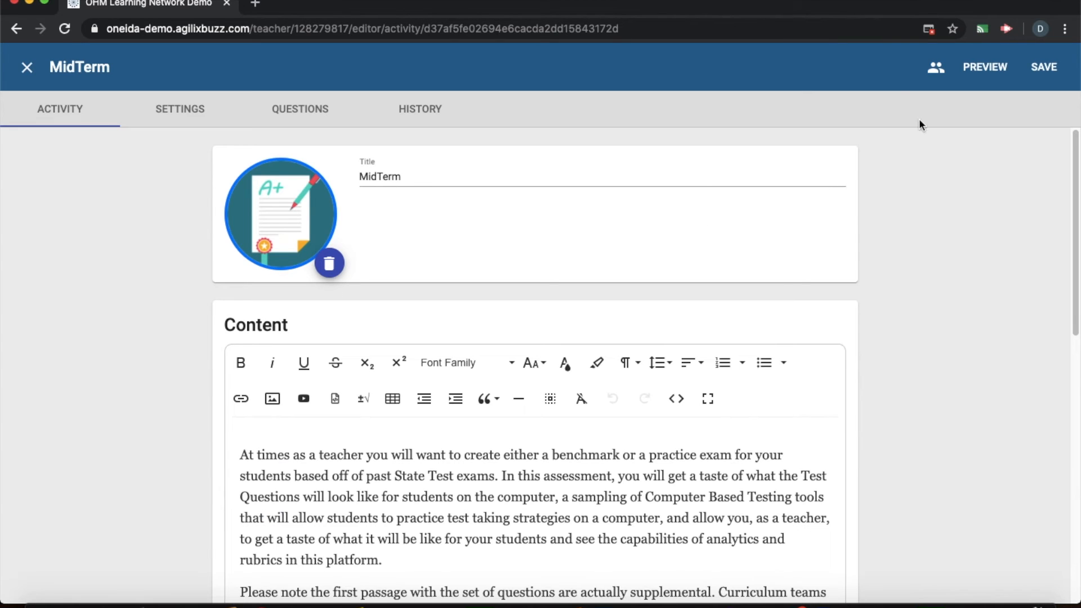
Step: Make the MidTerm visible to students, teachers and observers for the Period 3 1 group, and save the activity
click(936, 68)
click(957, 146)
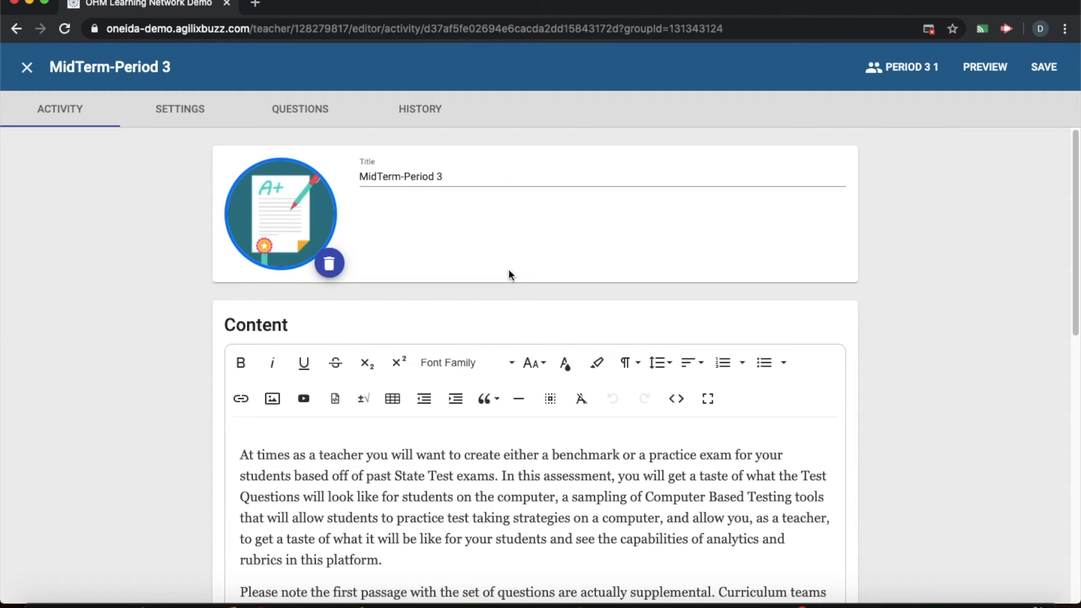
click(169, 112)
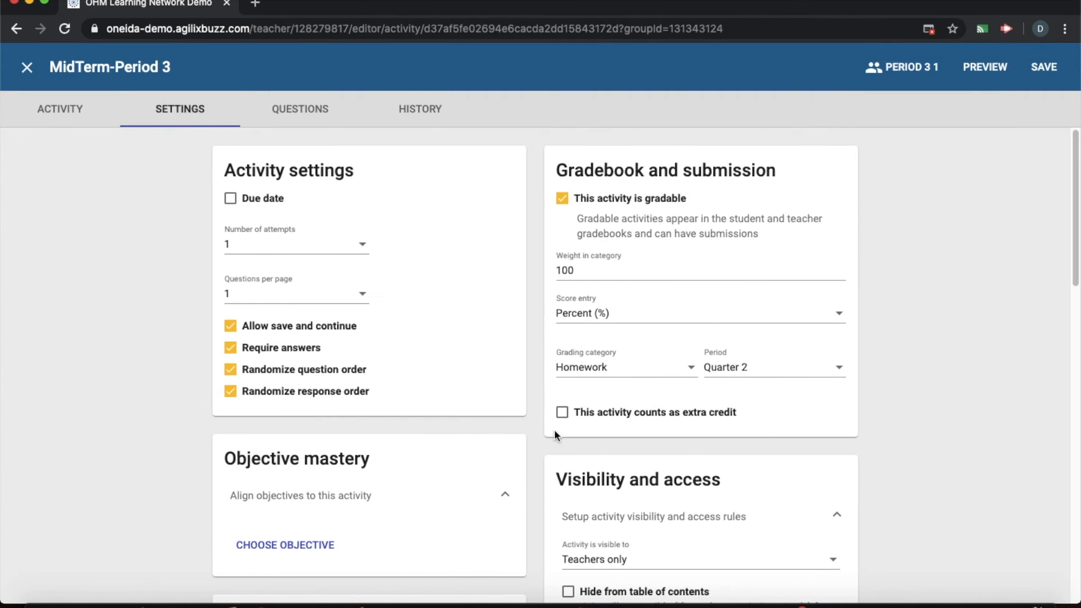
scroll(554, 429, down, 3)
click(655, 487)
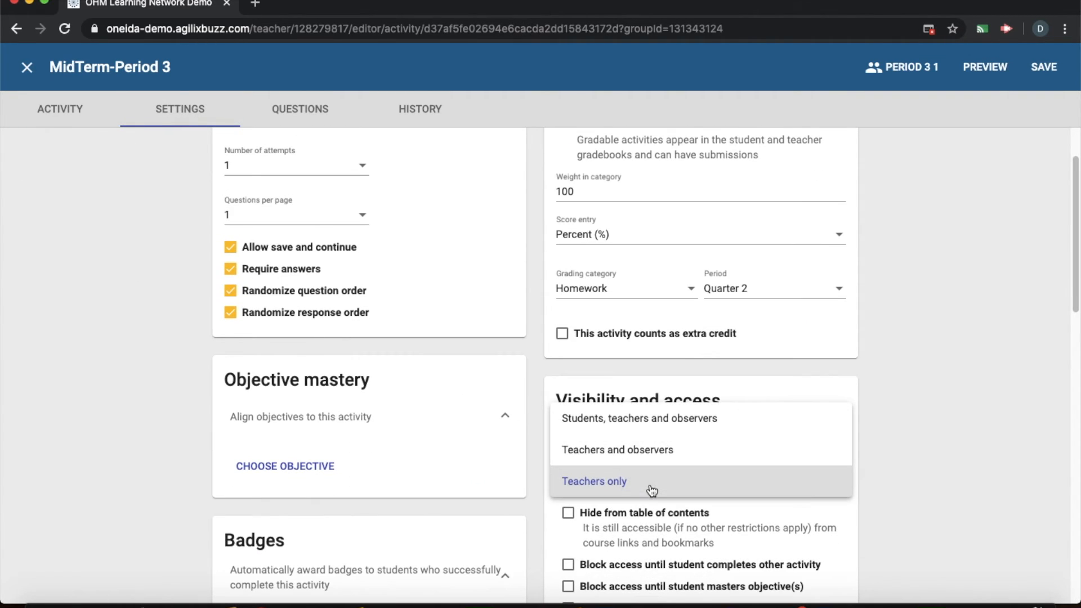
click(718, 427)
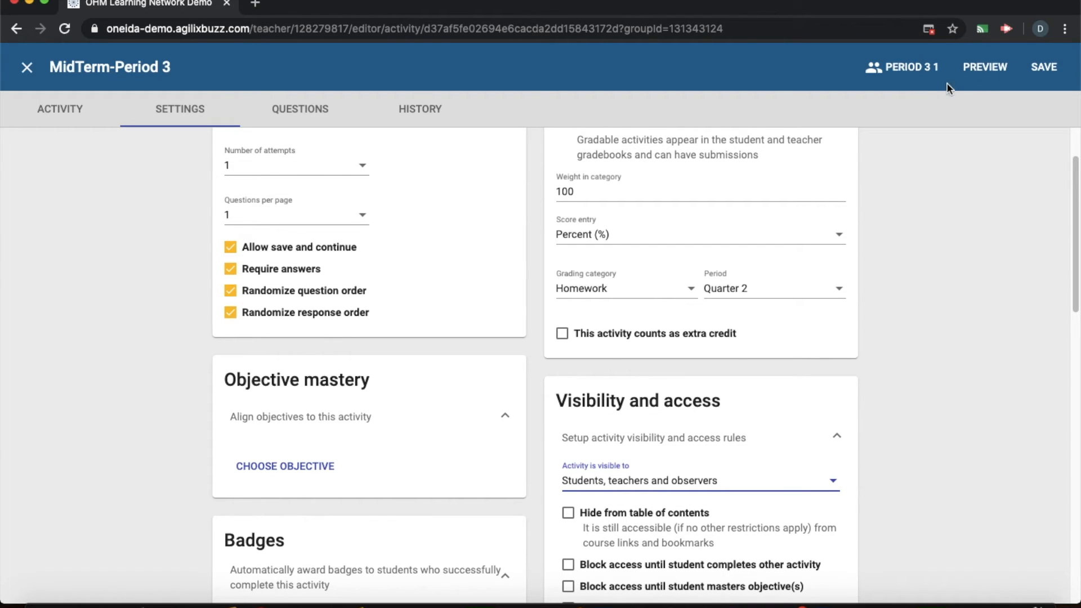
click(1045, 68)
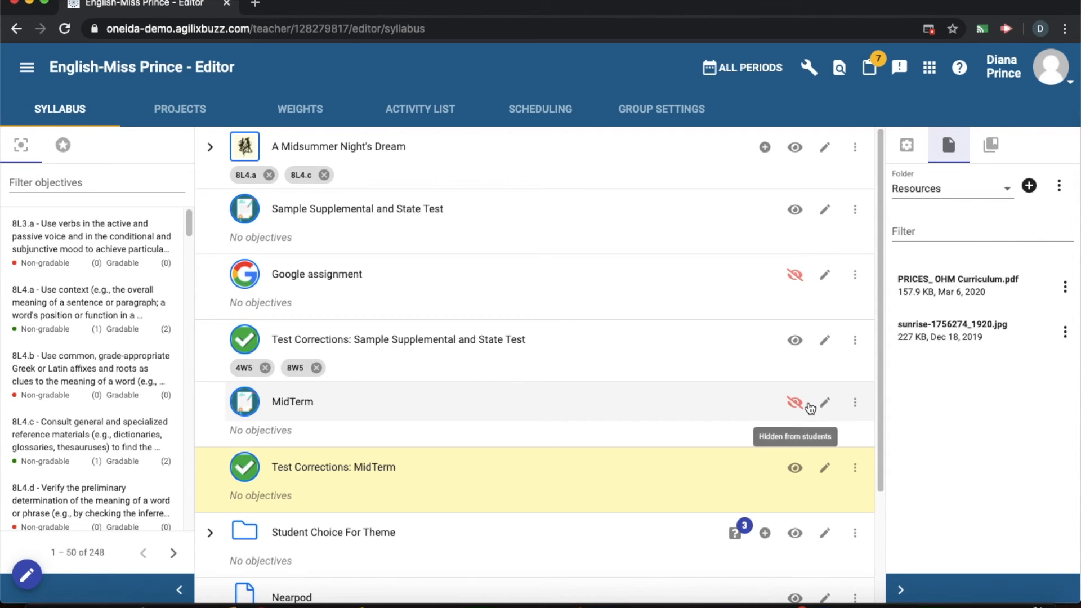
Step: Open the Period 3 grouping from the course's groupings and add a second group to it
click(811, 69)
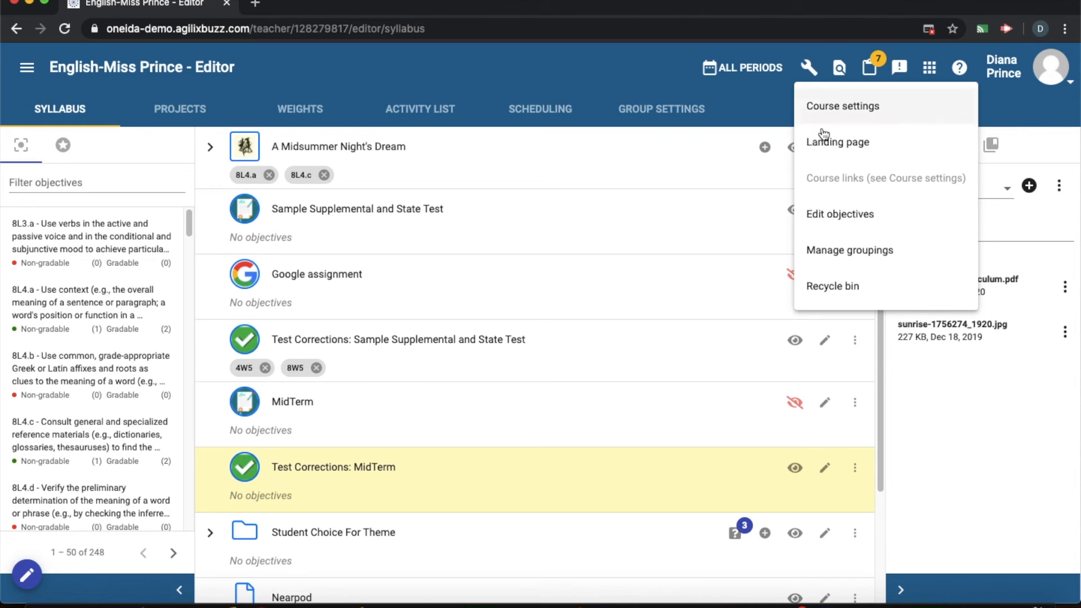
click(848, 255)
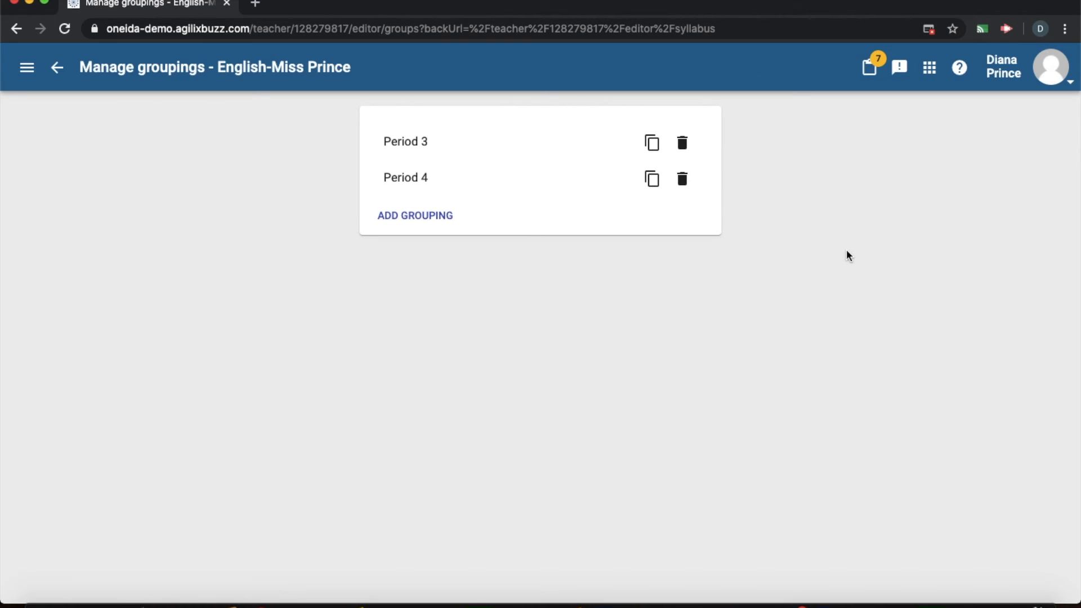
click(471, 142)
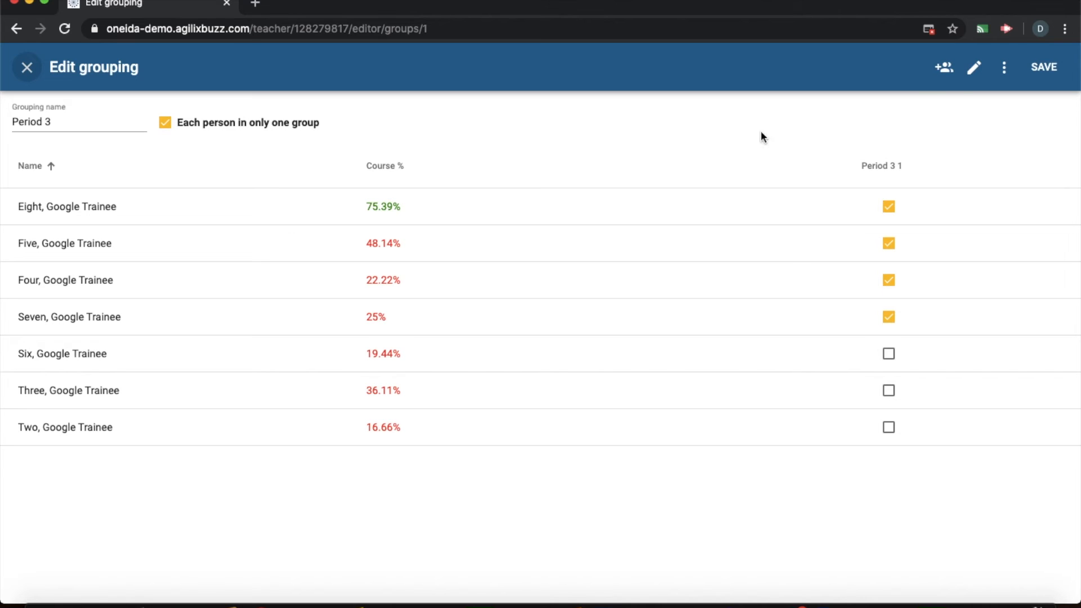
click(950, 75)
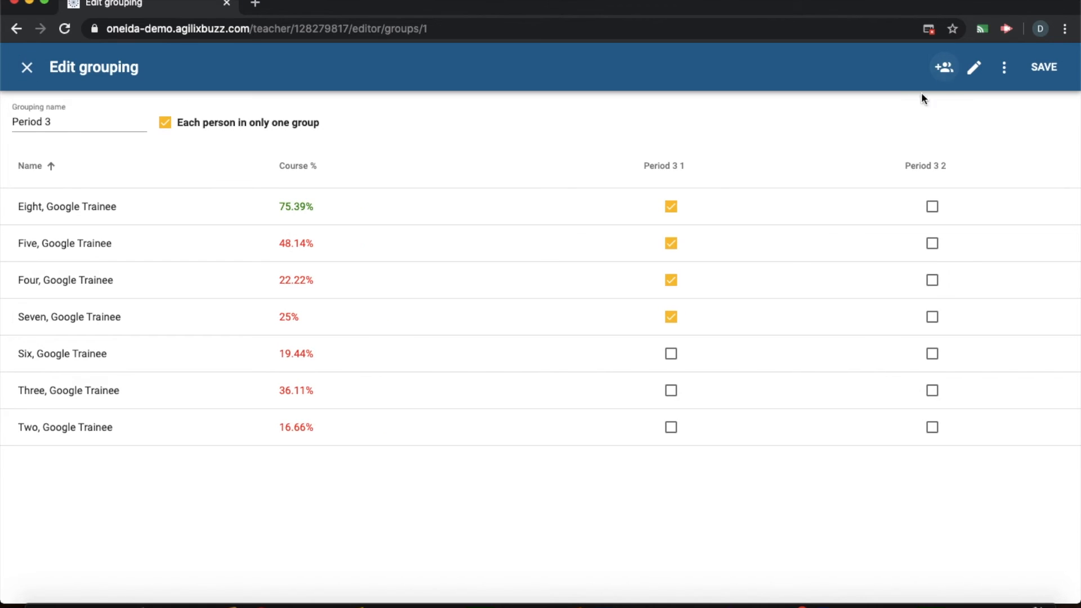
Step: Rename the grouping's first group to Period 3 and its second group to Extended Time Group
click(977, 75)
click(482, 315)
key(BackSpace)
key(BackSpace)
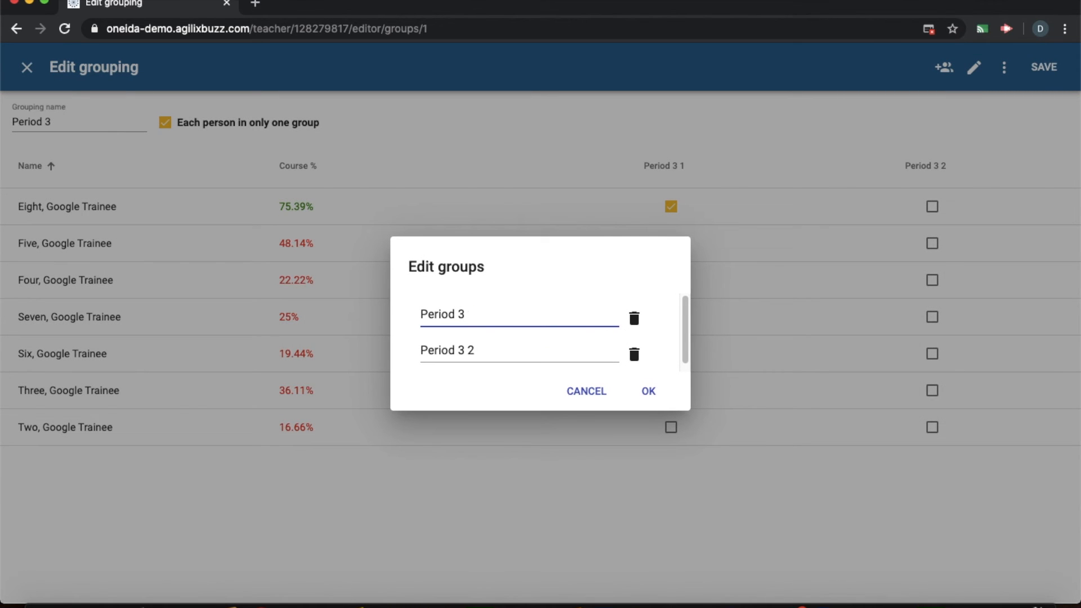
drag(492, 349, 378, 357)
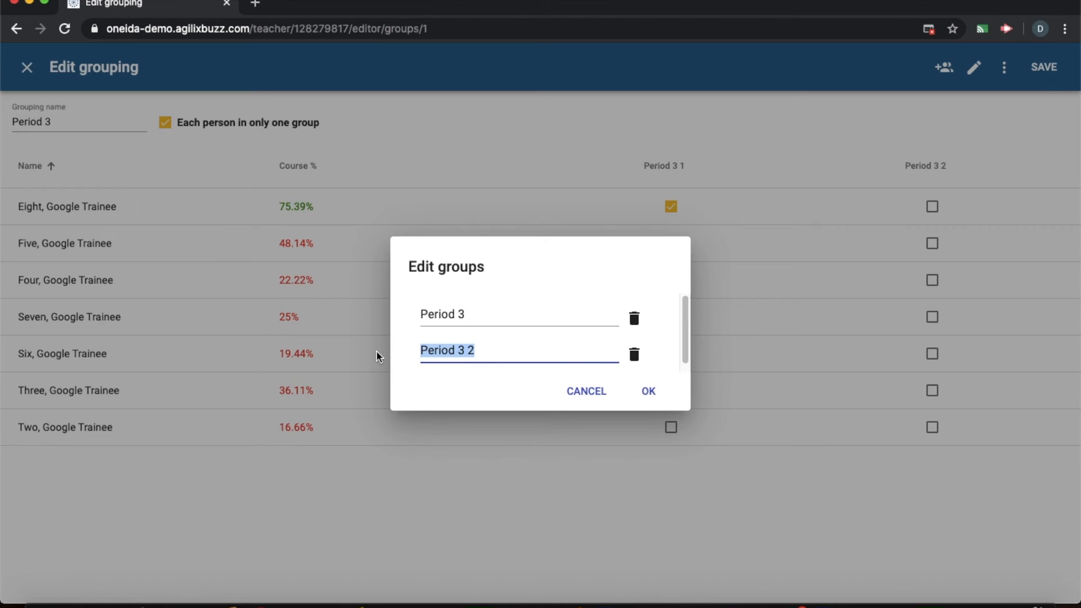
key(BackSpace)
text(Exte)
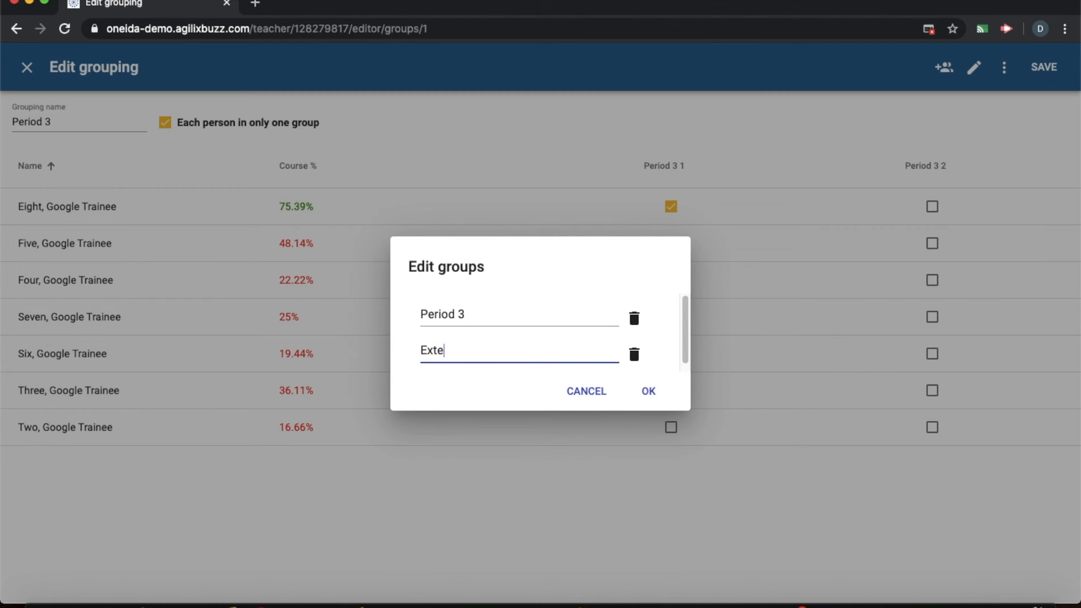
text(nded Time Grouup)
key(BackSpace)
key(BackSpace)
text(p)
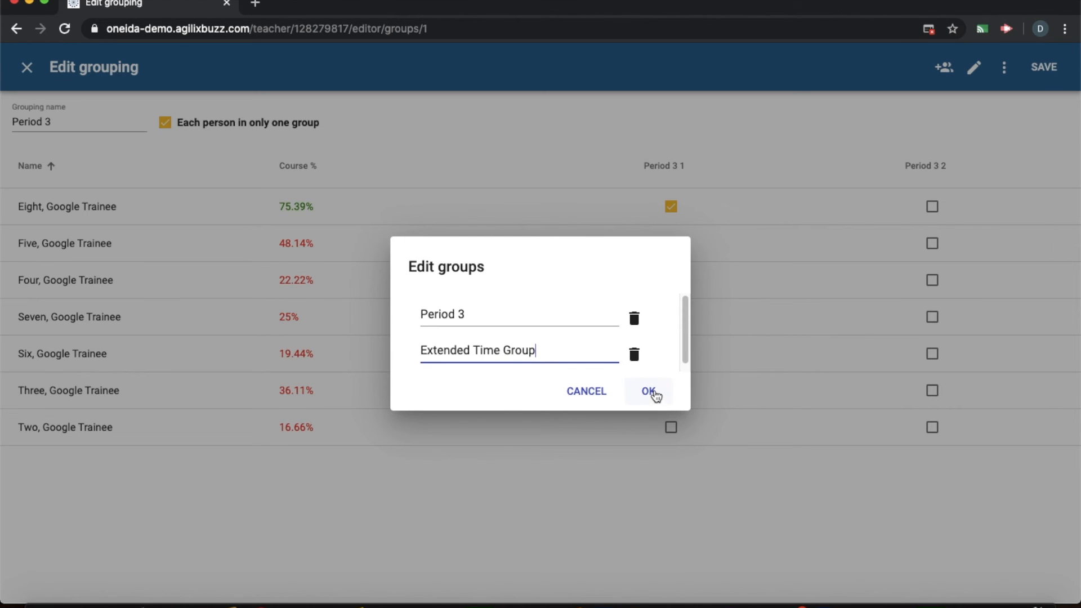
click(649, 391)
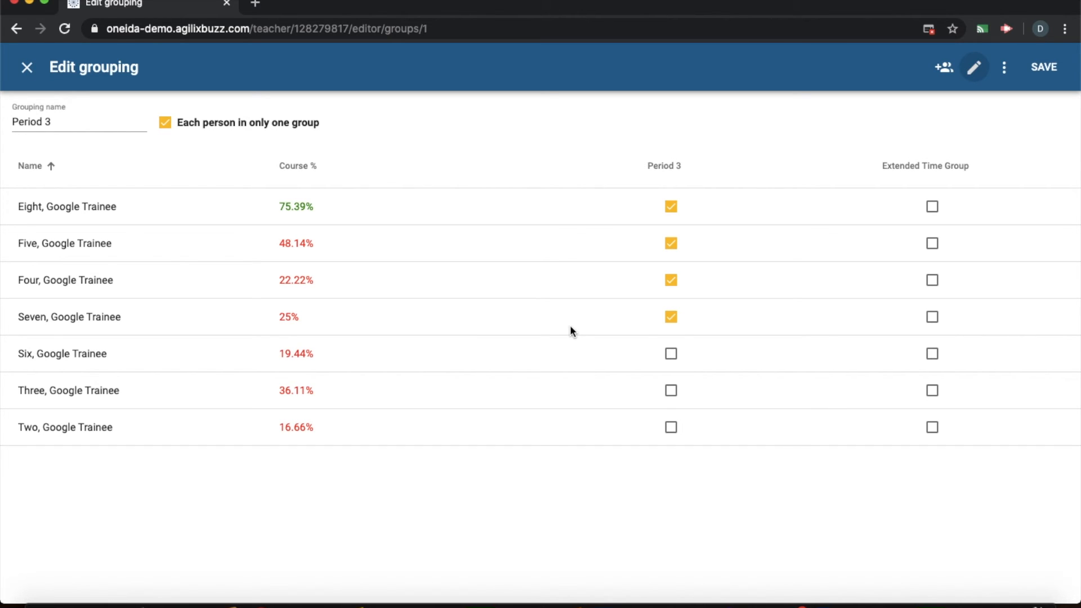
Step: Move the first listed student into the Extended Time Group, keeping each person in only one group, and save the grouping
click(932, 207)
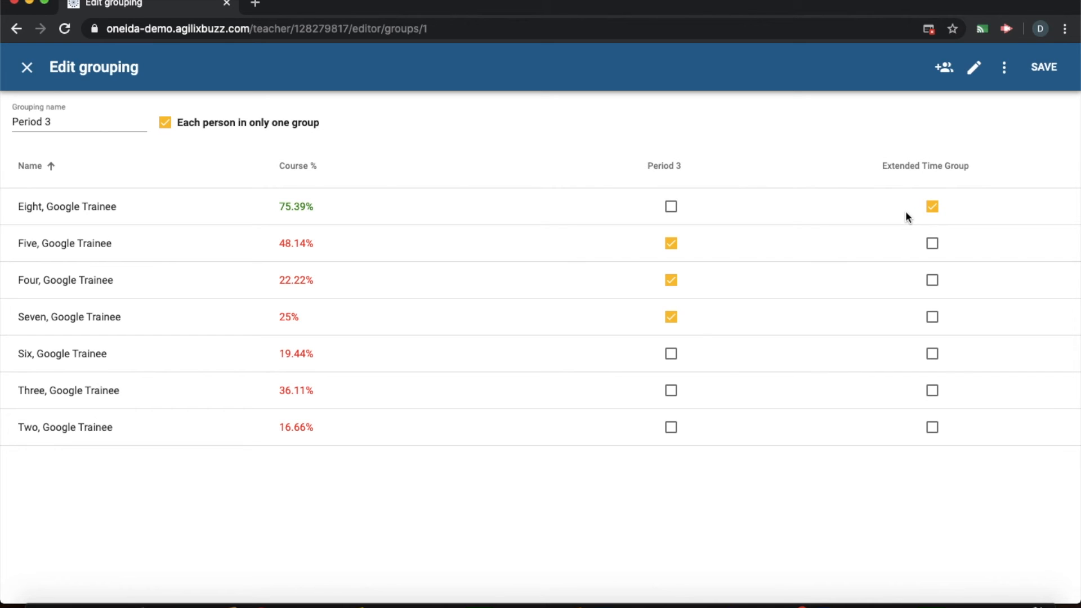
click(163, 131)
click(671, 208)
click(673, 208)
click(164, 125)
click(1046, 67)
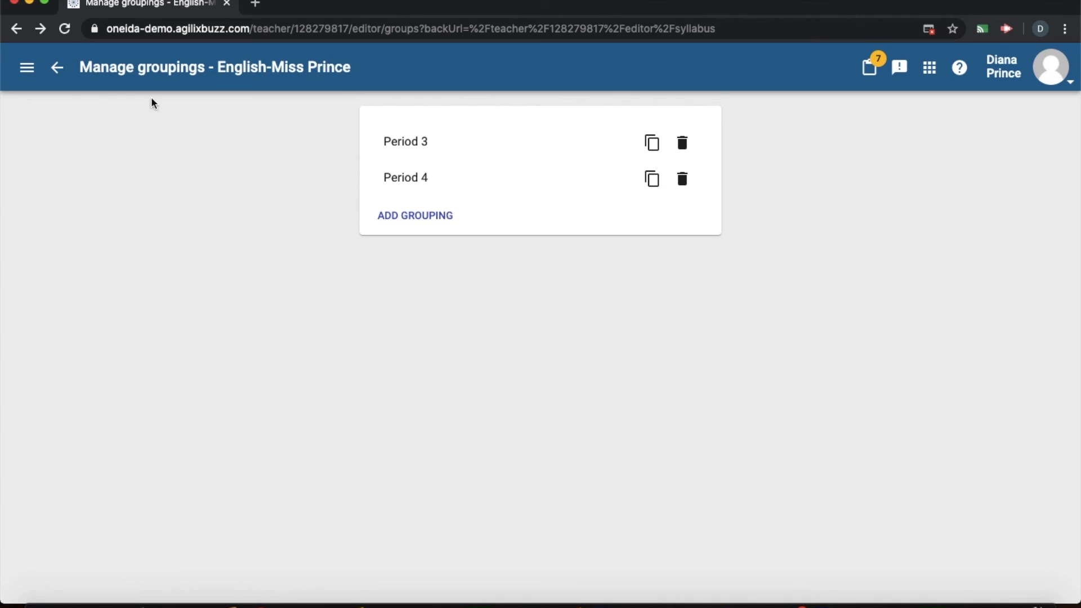
Step: Return to the current course's syllabus, show all periods, and open the MidTerm activity for editing again
click(57, 68)
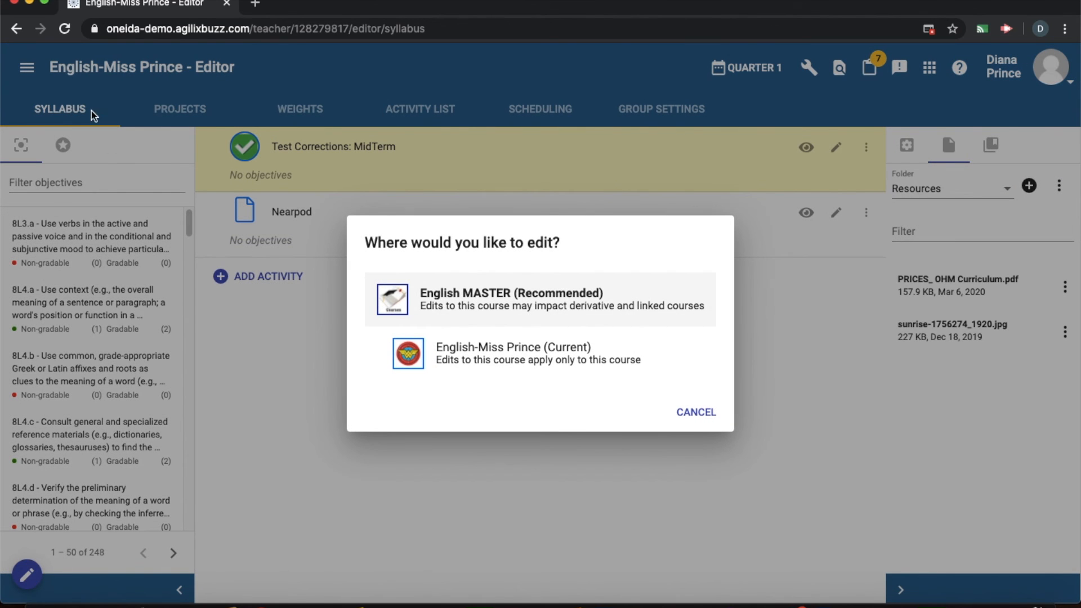
click(426, 345)
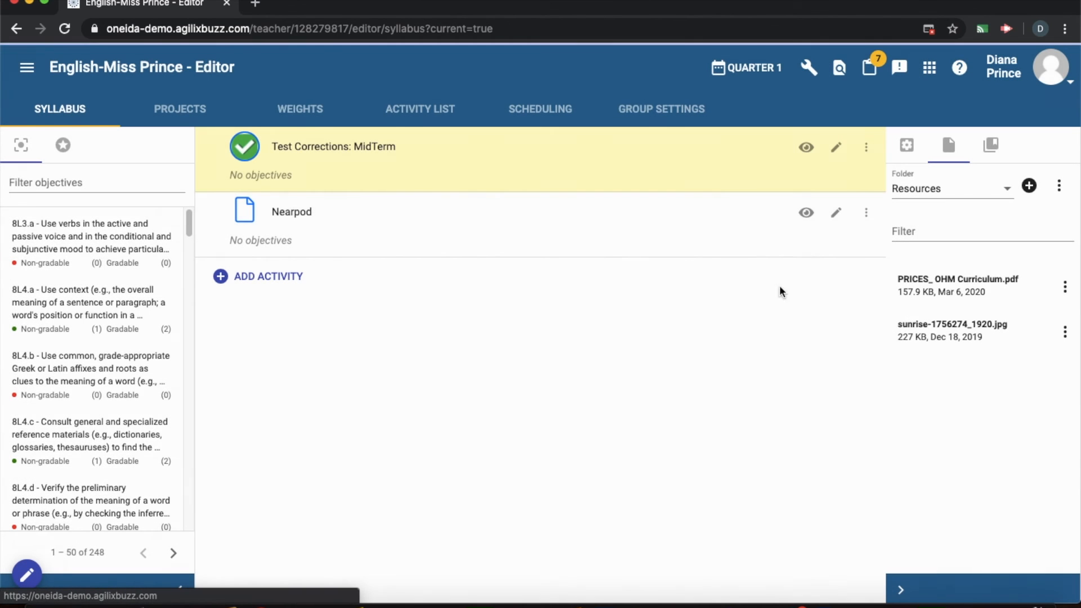
click(755, 69)
click(767, 107)
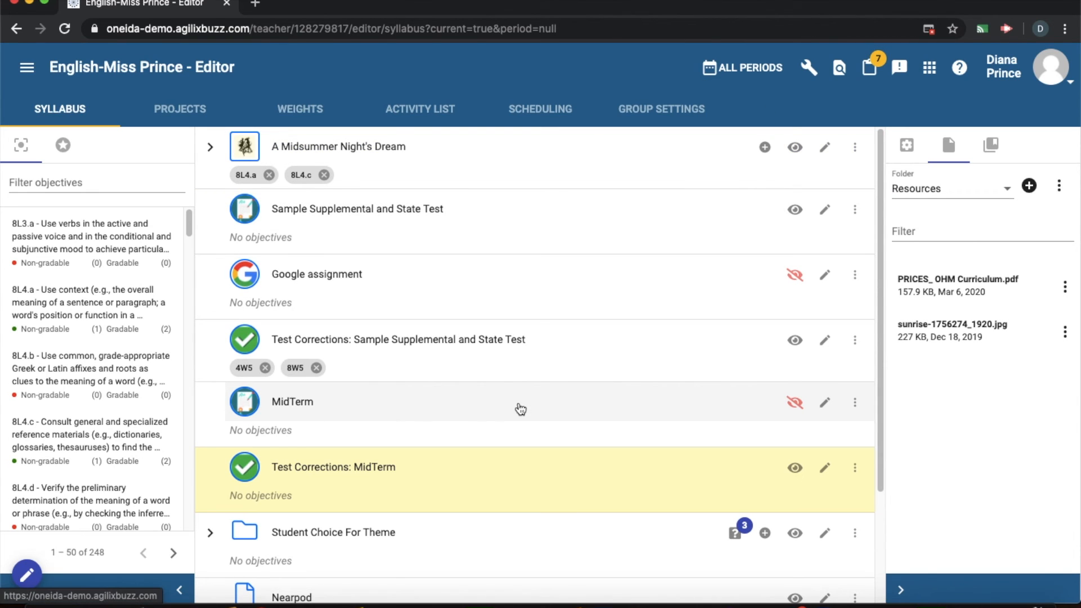
click(822, 403)
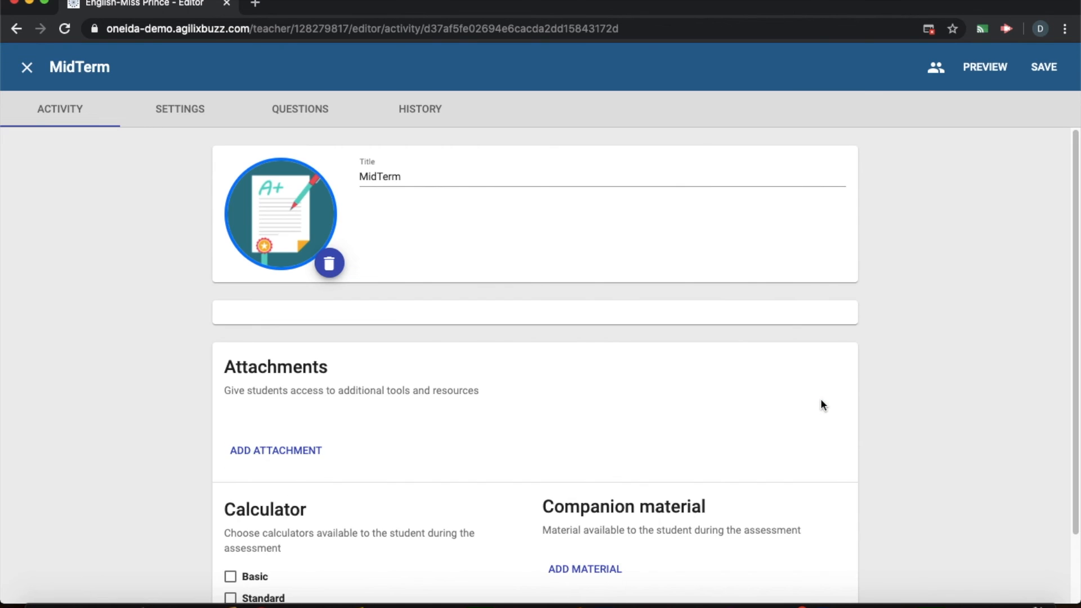
Step: Limit the MidTerm edits to the Extended Time Group and make the activity visible to students, teachers and observers
click(937, 71)
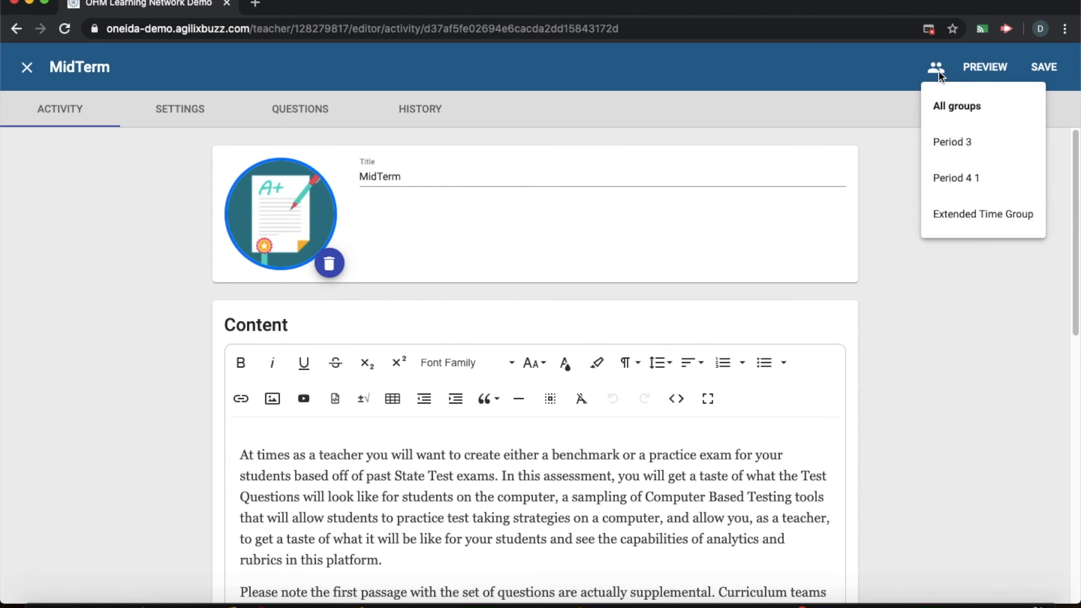
click(1022, 220)
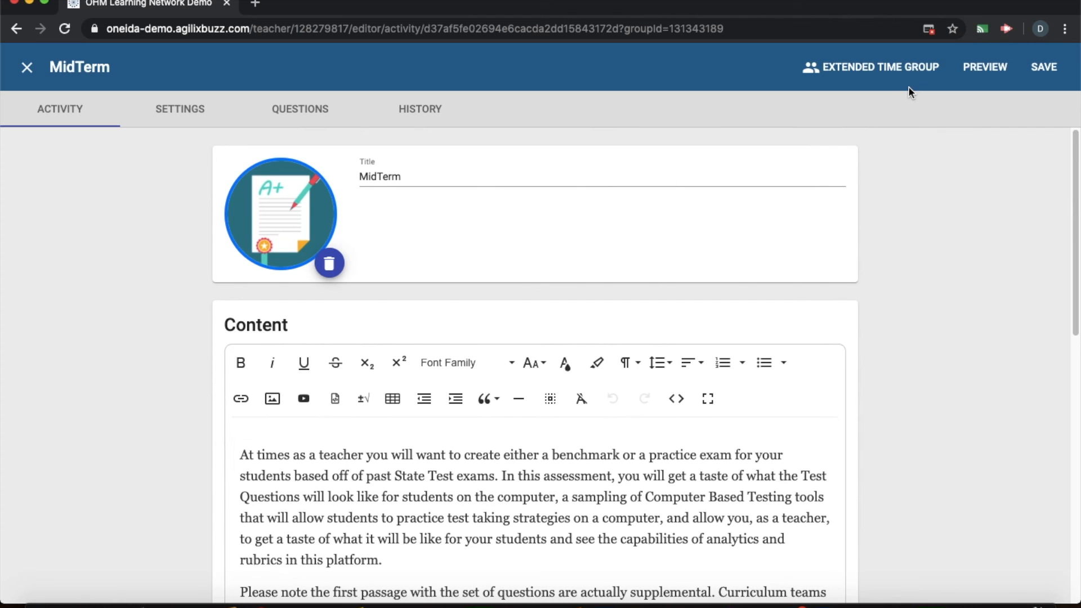
click(175, 110)
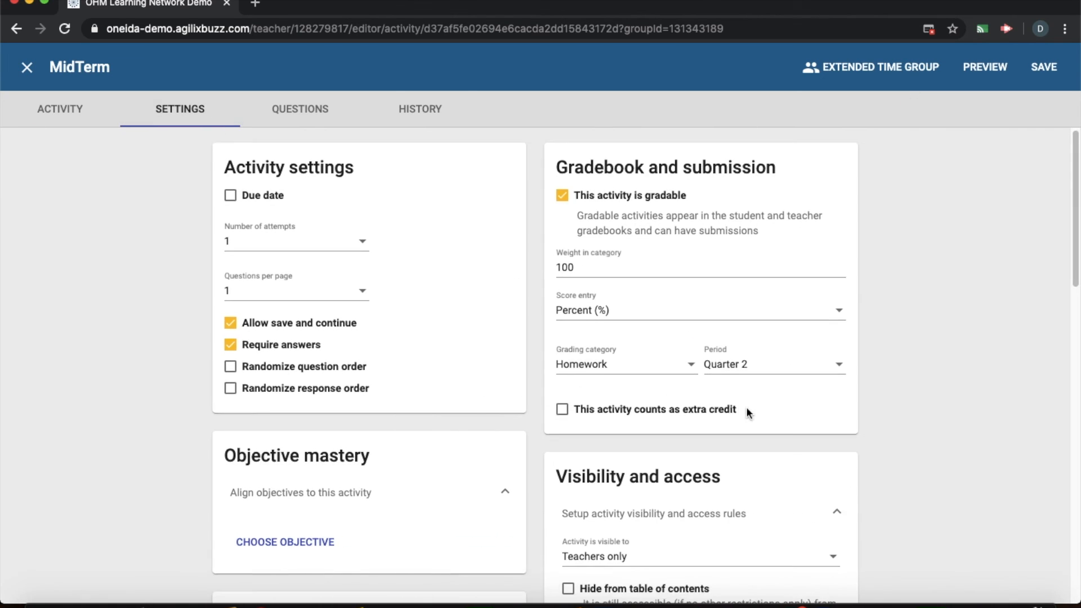
scroll(772, 424, down, 4)
click(668, 358)
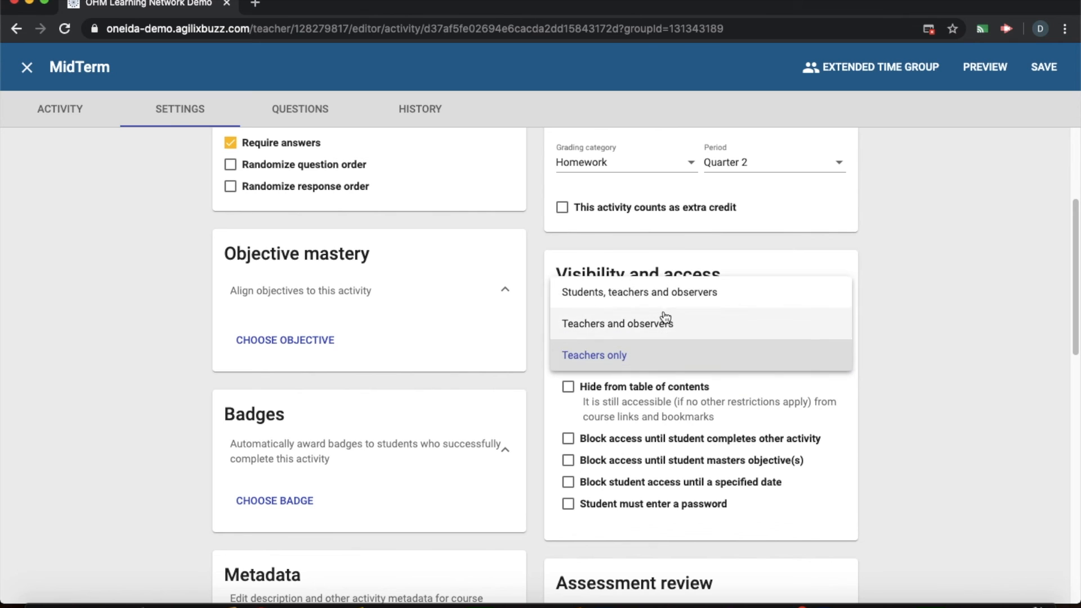
click(735, 292)
Step: Review the MidTerm's advanced assessment and activity options for the Extended Time Group
scroll(918, 355, down, 3)
scroll(919, 354, down, 5)
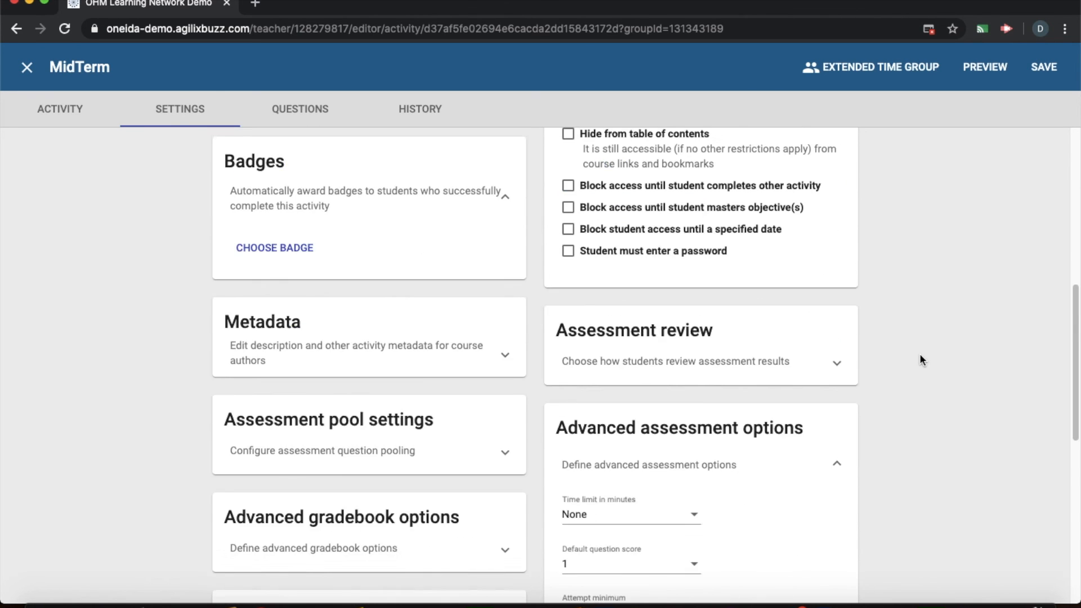
scroll(921, 355, down, 2)
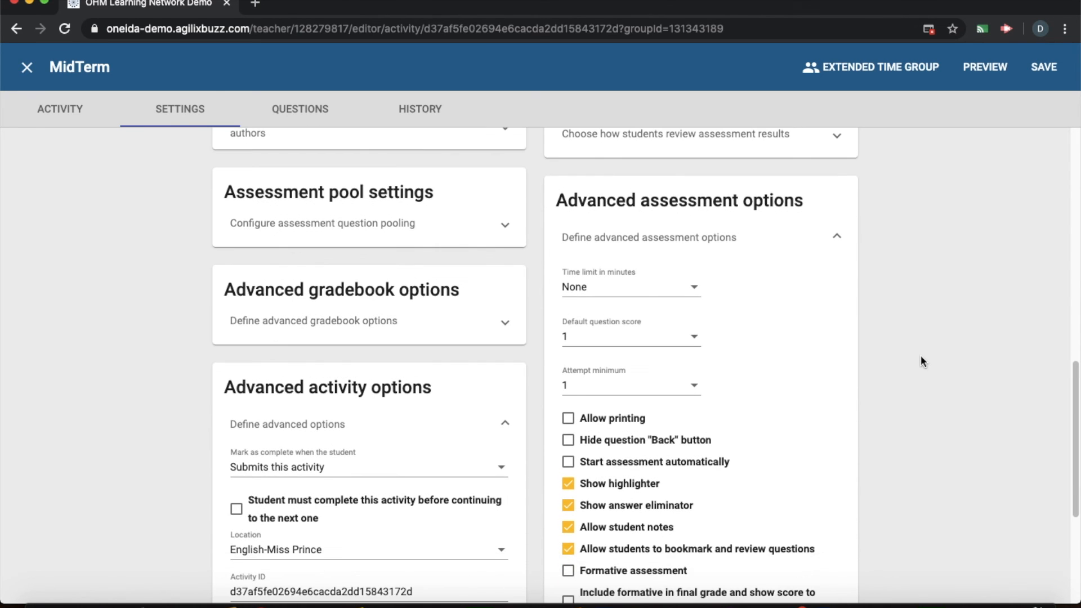
scroll(884, 371, down, 3)
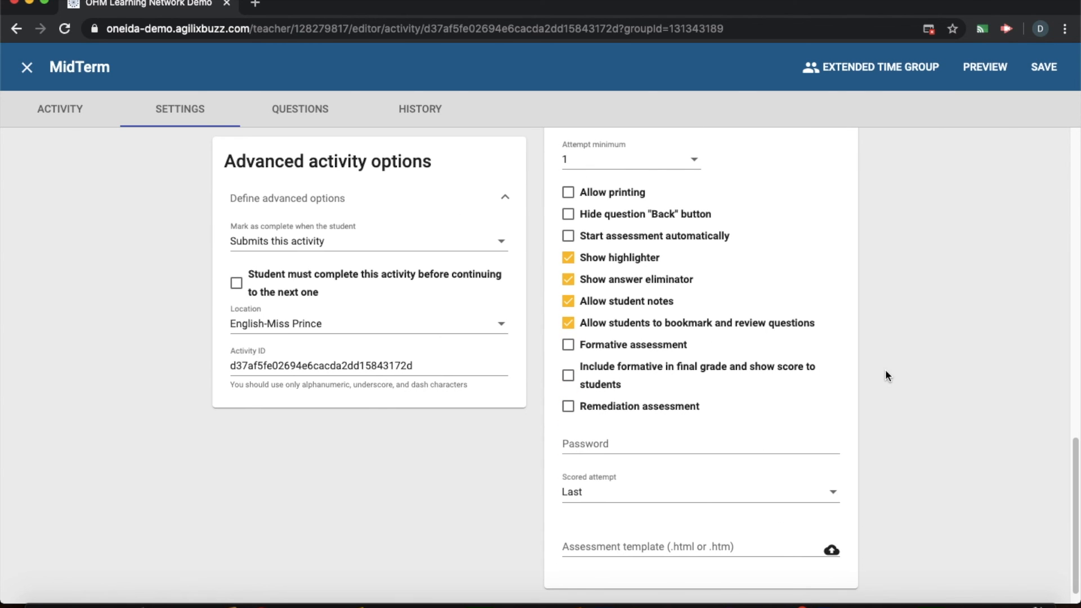
scroll(888, 370, up, 4)
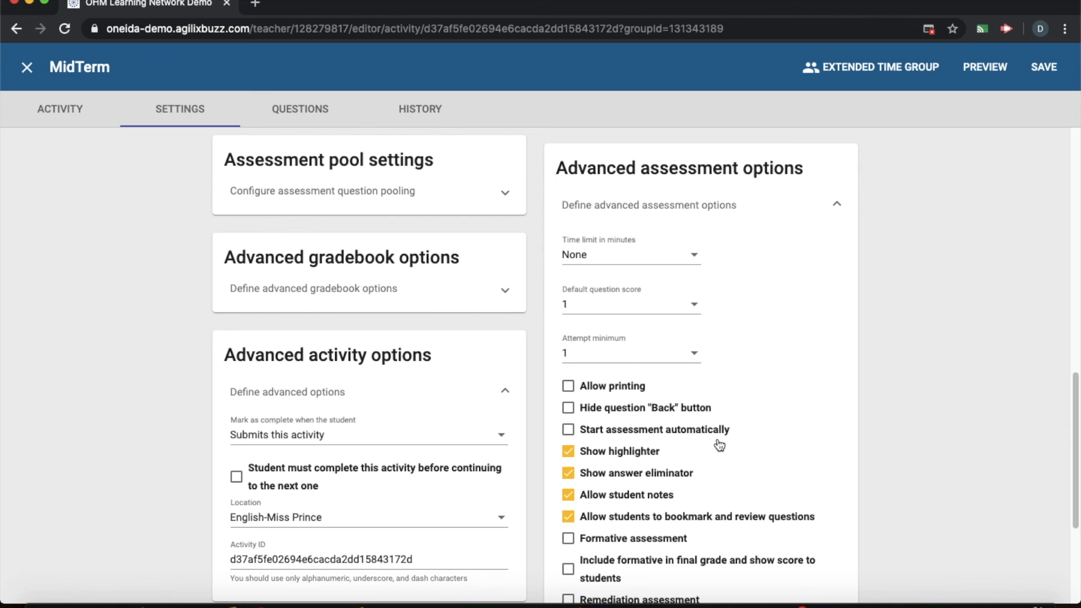
scroll(720, 449, down, 1)
scroll(720, 449, up, 5)
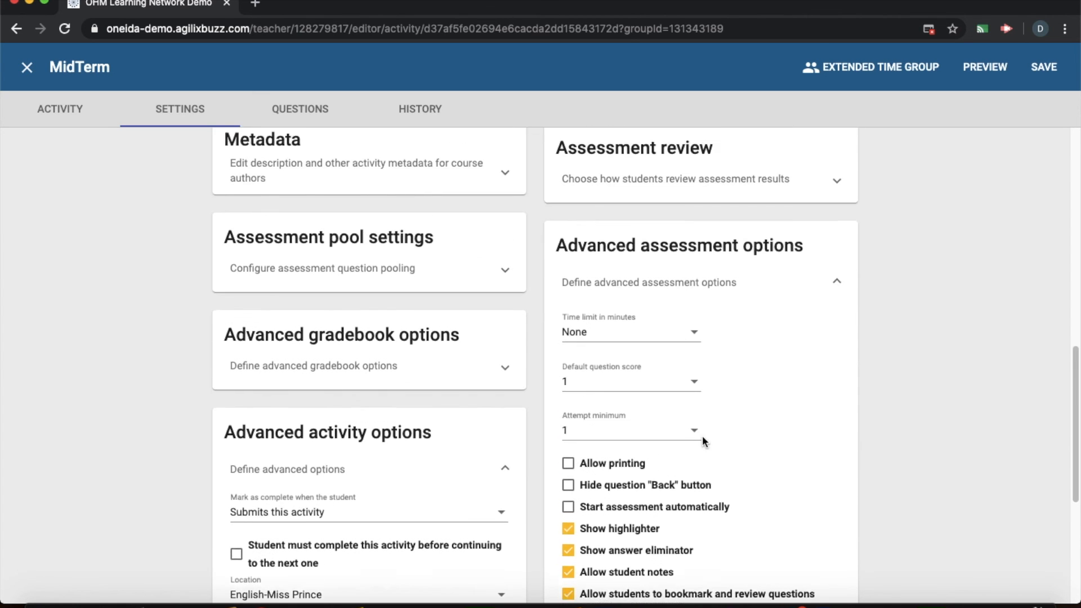
Step: Set the Extended Time Group's number of MidTerm attempts to Custom with a limit of 2
scroll(407, 437, up, 8)
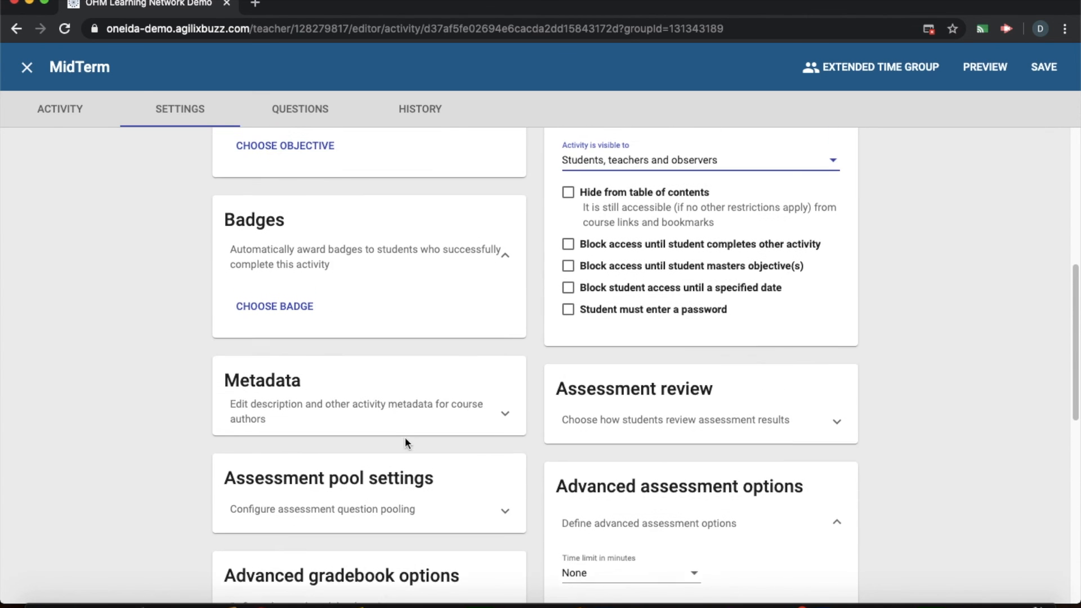
scroll(407, 438, up, 3)
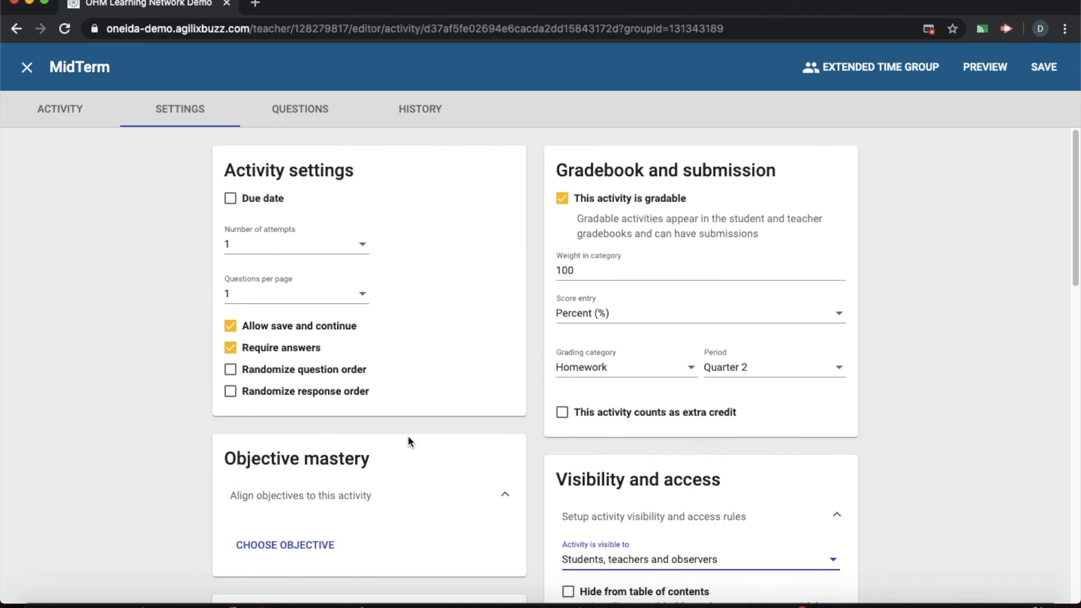
click(229, 250)
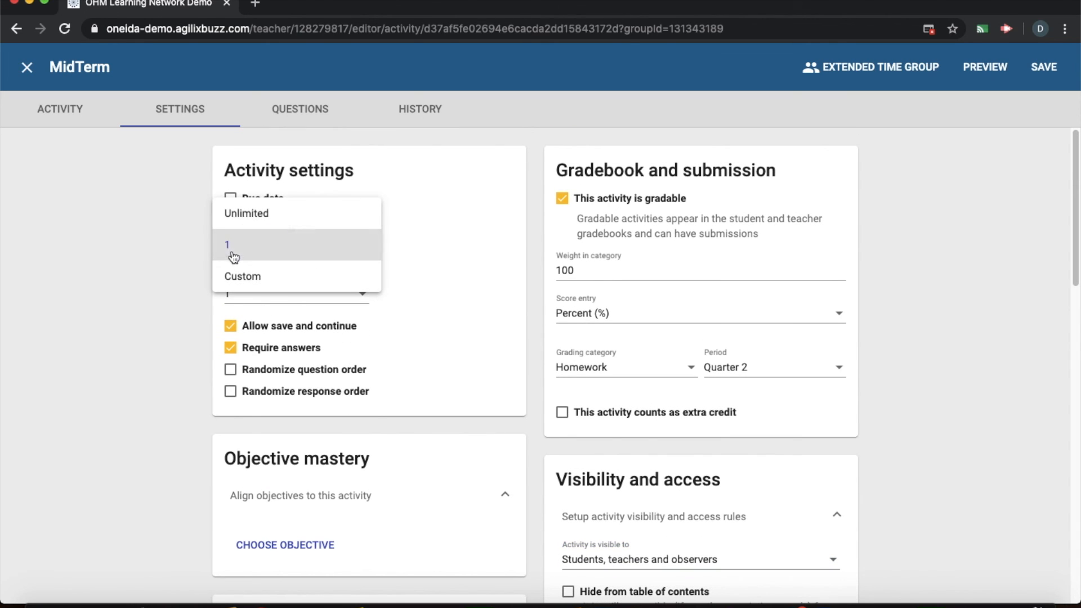
click(270, 277)
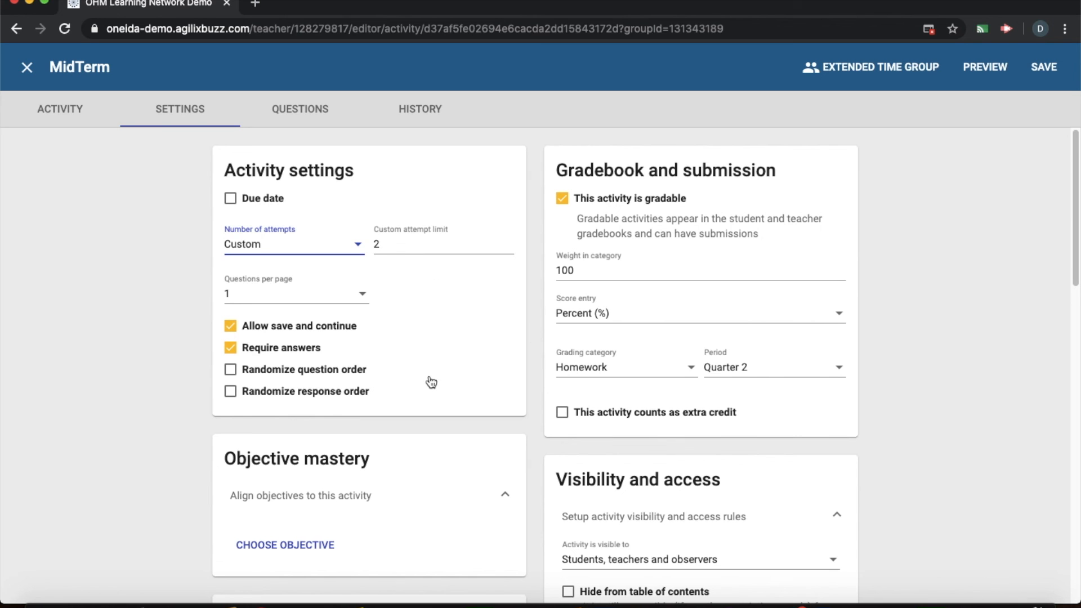
Step: Delete essay question 7 from the Extended Time Group's MidTerm and save the activity
click(318, 109)
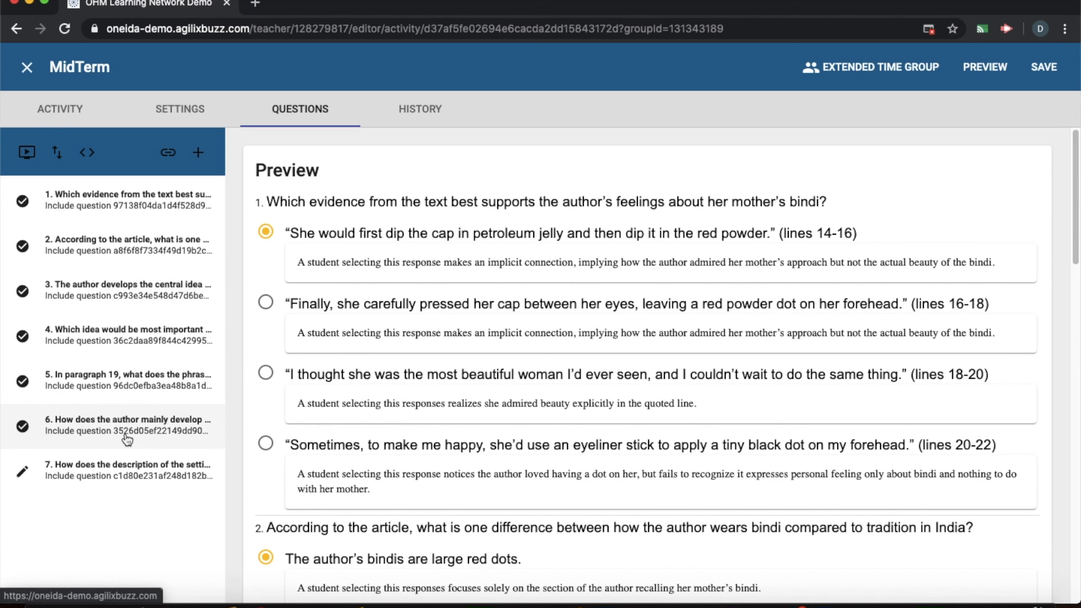
click(113, 465)
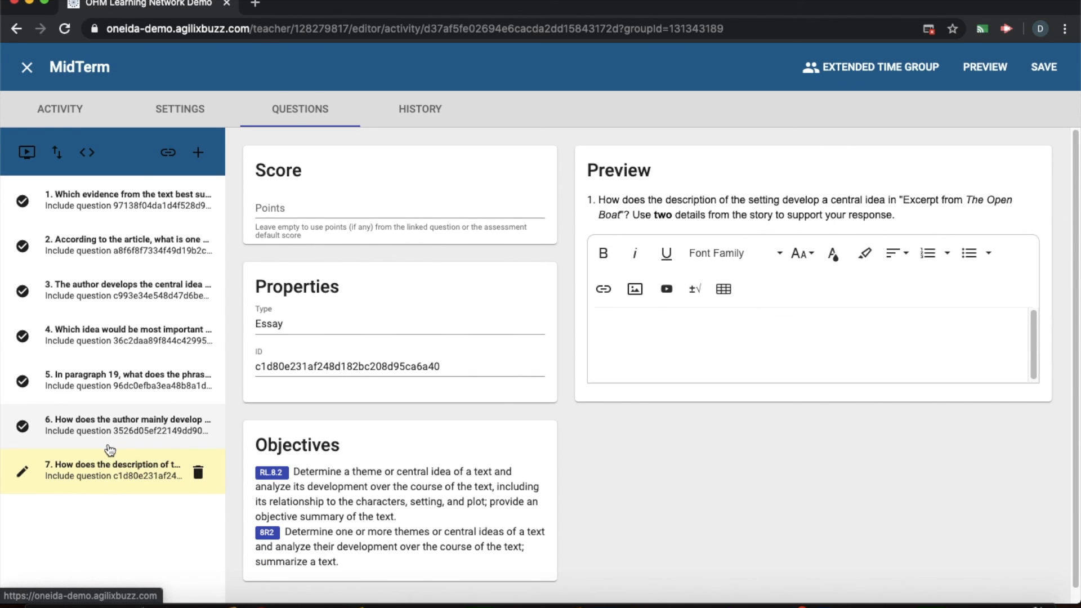
click(198, 475)
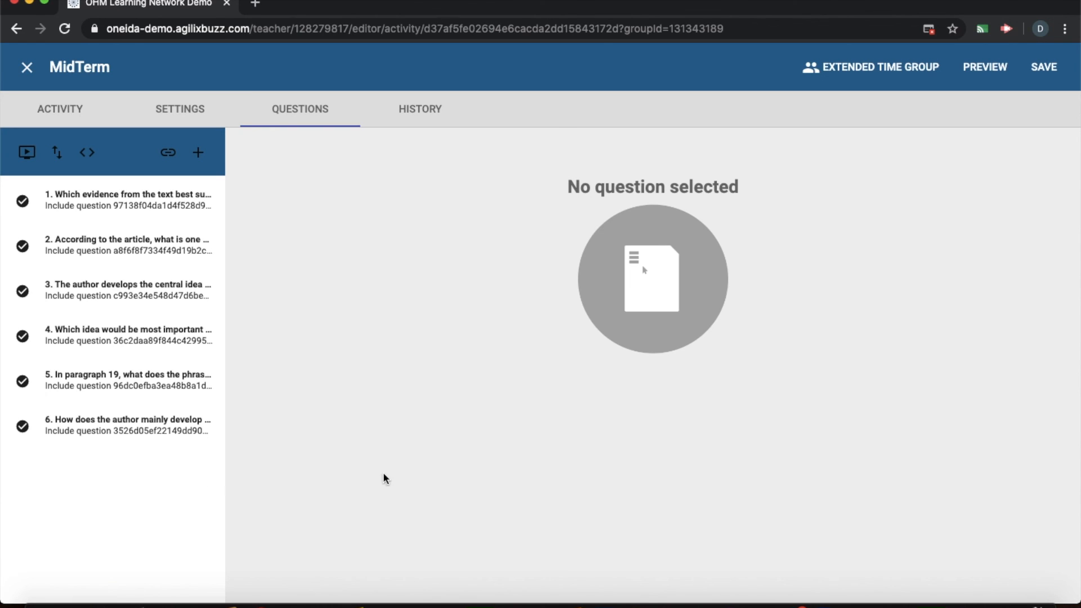
click(1044, 68)
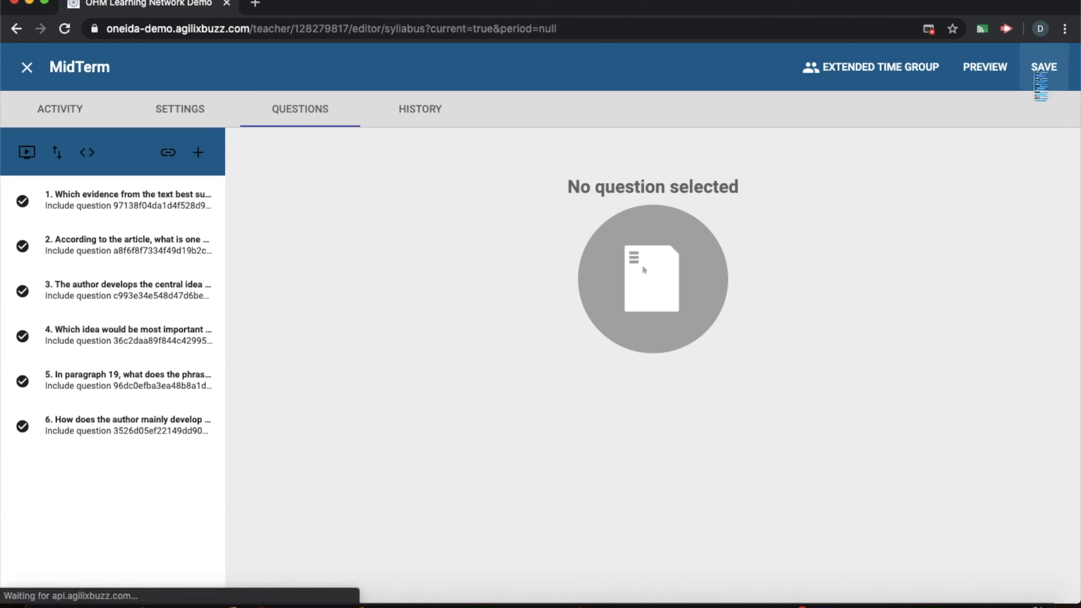